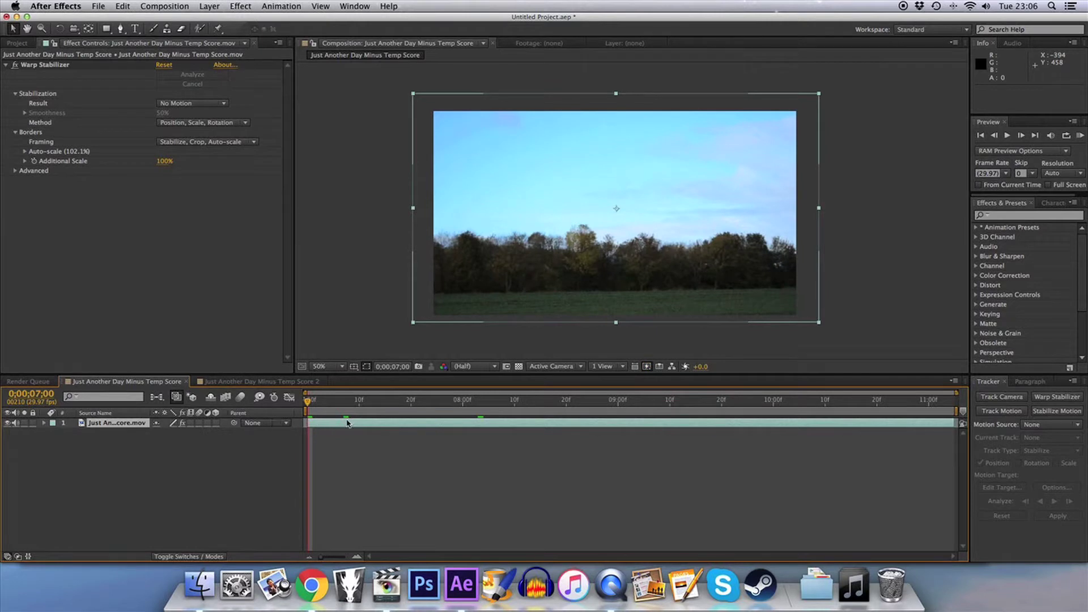
# Duplicate the tree-line video layer in the composition
pyautogui.click(124, 424)
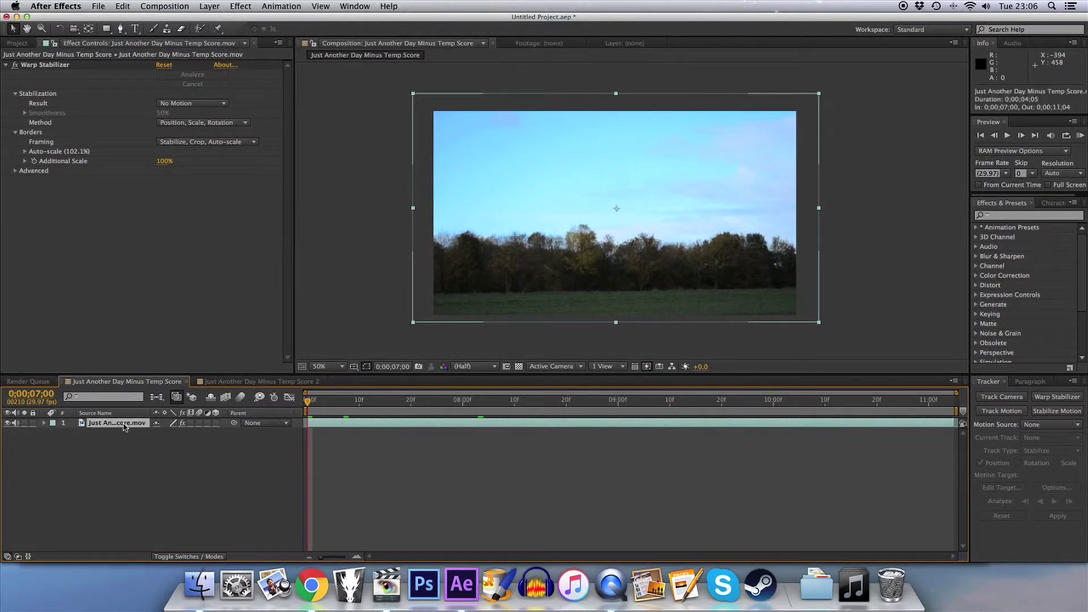
pyautogui.press('super+d')
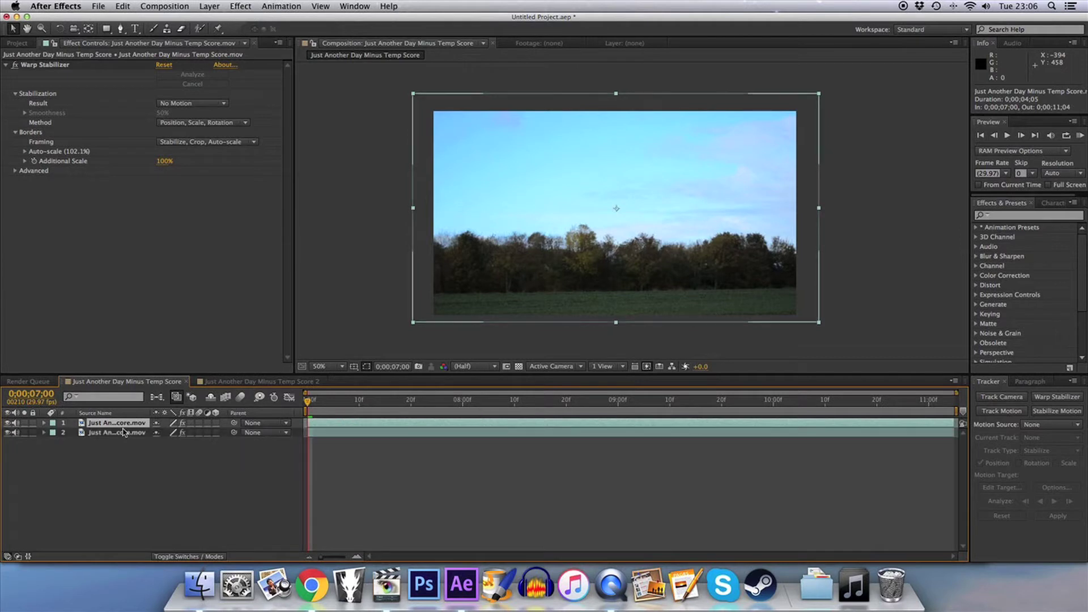
# With the Pen tool, start a mask on the upper video layer, tracing the treetops from the frame's left edge to the tall pale tree
pyautogui.click(121, 31)
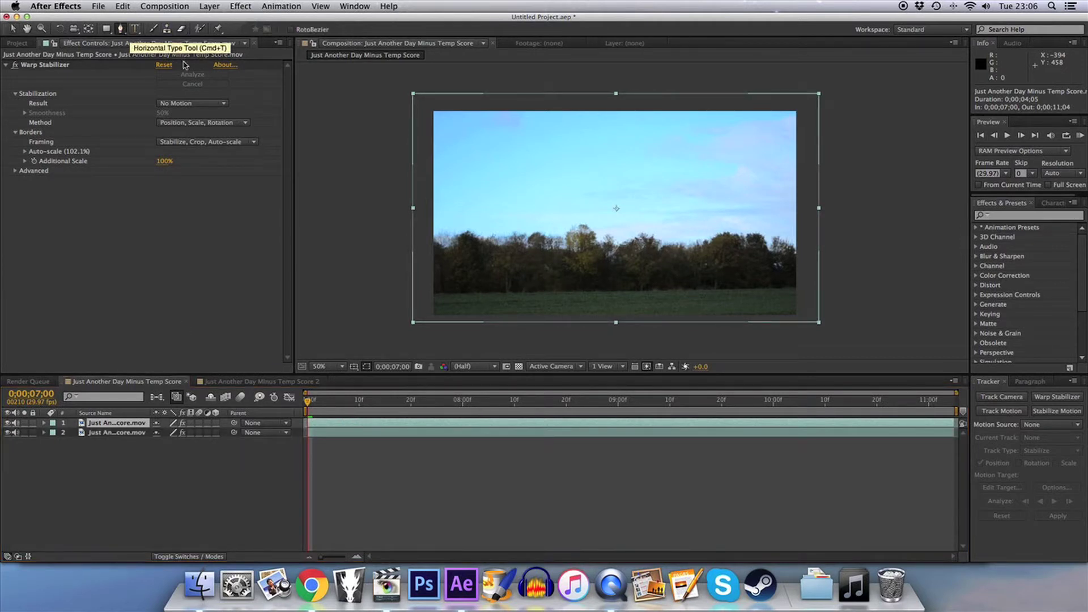
pyautogui.press('.')
pyautogui.press('.')
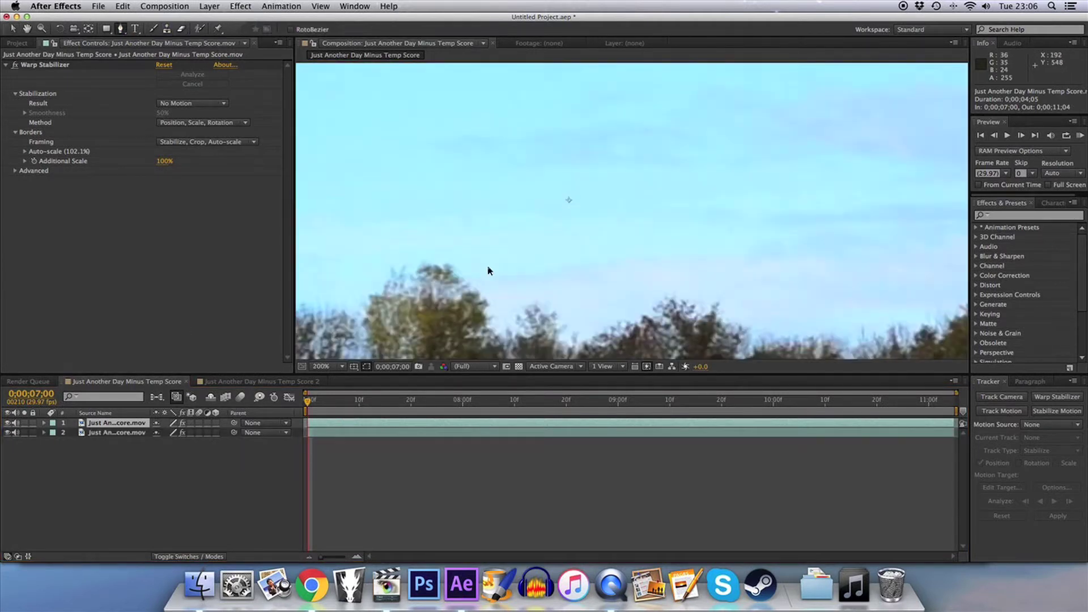
pyautogui.press(',')
pyautogui.press('h')
pyautogui.moveTo(489, 271); pyautogui.dragTo(538, 221)
pyautogui.press('g')
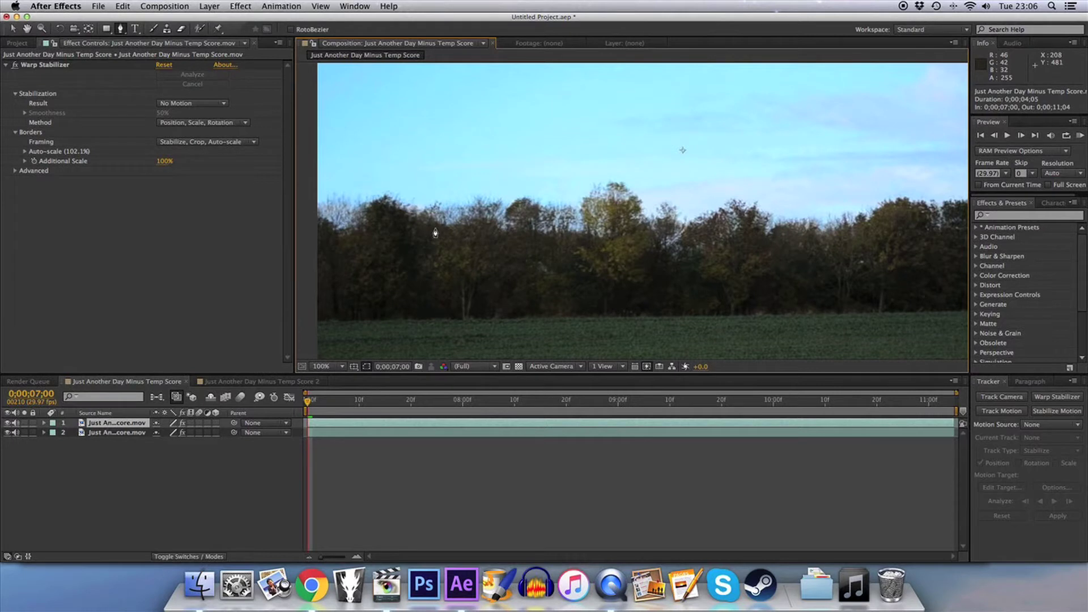
pyautogui.press('h')
pyautogui.moveTo(469, 297); pyautogui.dragTo(517, 286)
pyautogui.press('g')
pyautogui.click(359, 204)
pyautogui.click(377, 215)
pyautogui.click(393, 225)
pyautogui.click(405, 218)
pyautogui.click(413, 200)
pyautogui.click(426, 193)
pyautogui.click(457, 197)
pyautogui.click(472, 208)
pyautogui.click(495, 214)
pyautogui.click(513, 209)
pyautogui.click(533, 205)
pyautogui.click(546, 214)
pyautogui.click(560, 217)
pyautogui.click(557, 199)
pyautogui.click(579, 196)
pyautogui.click(581, 212)
pyautogui.click(603, 221)
pyautogui.click(632, 222)
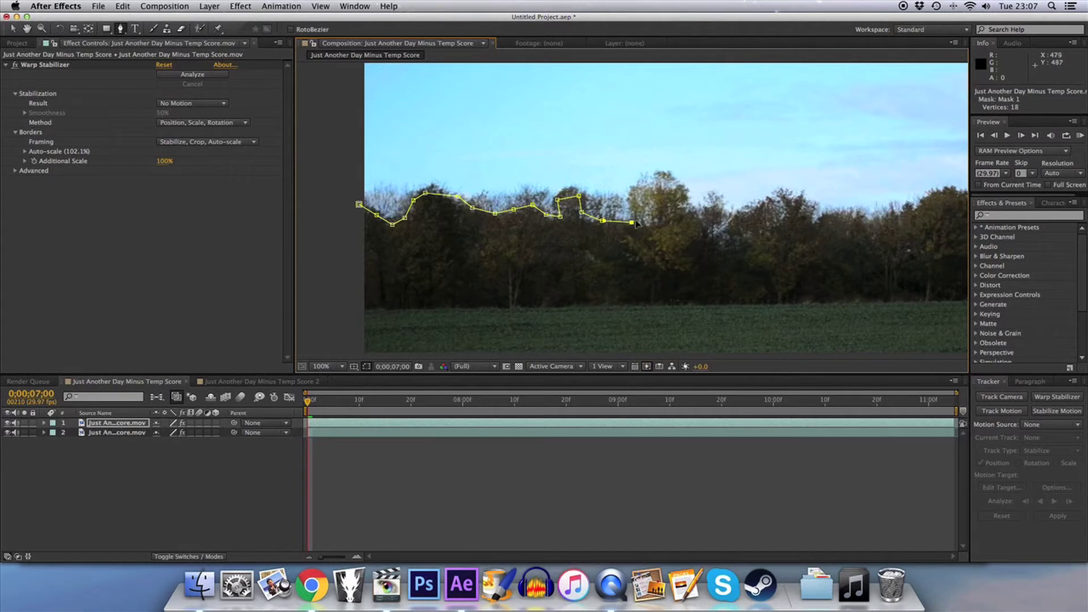
# Continue the mask over the tall pale tree and the central treetops, raising the two points on the pale tree's crown
pyautogui.click(637, 204)
pyautogui.click(656, 202)
pyautogui.click(674, 209)
pyautogui.moveTo(656, 202); pyautogui.dragTo(654, 191)
pyautogui.moveTo(675, 209); pyautogui.dragTo(675, 192)
pyautogui.click(689, 210)
pyautogui.click(705, 212)
pyautogui.click(724, 217)
pyautogui.click(718, 230)
pyautogui.click(736, 221)
pyautogui.click(750, 208)
pyautogui.click(769, 204)
pyautogui.click(790, 201)
pyautogui.click(805, 207)
pyautogui.click(810, 221)
pyautogui.click(825, 217)
pyautogui.click(854, 216)
# Trace the remaining treetops with mask points until just past the frame's right edge
pyautogui.moveTo(855, 229); pyautogui.dragTo(640, 266)
pyautogui.click(654, 261)
pyautogui.click(680, 256)
pyautogui.click(702, 245)
pyautogui.click(722, 232)
pyautogui.click(744, 231)
pyautogui.click(759, 235)
pyautogui.click(762, 248)
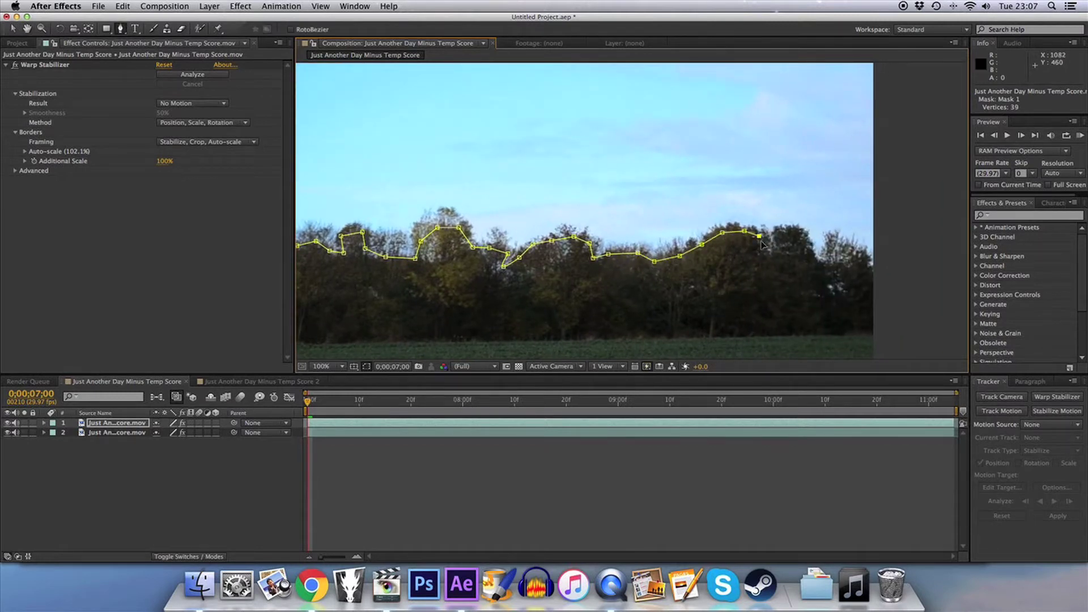
pyautogui.click(776, 255)
pyautogui.click(780, 239)
pyautogui.click(802, 231)
pyautogui.click(807, 250)
pyautogui.click(819, 263)
pyautogui.click(831, 258)
pyautogui.click(849, 259)
pyautogui.click(863, 265)
pyautogui.click(883, 270)
# Close the tree mask by running its outline outside the frame, below the field and back to the first point
pyautogui.press(',')
pyautogui.click(787, 308)
pyautogui.click(356, 319)
pyautogui.click(362, 243)
pyautogui.click(386, 226)
pyautogui.click(13, 28)
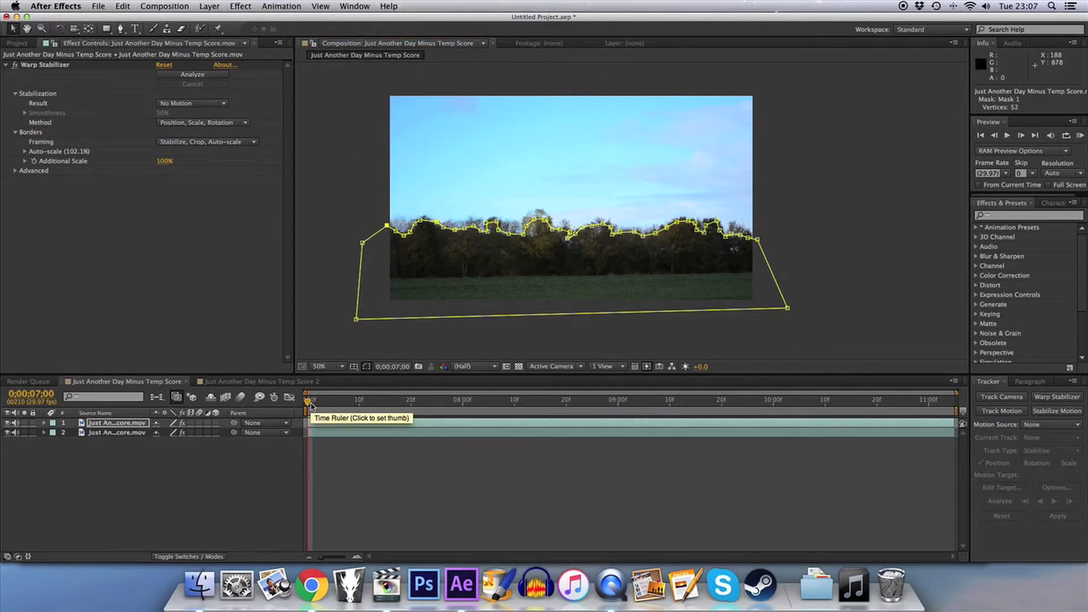
pyautogui.press('.')
pyautogui.press('.')
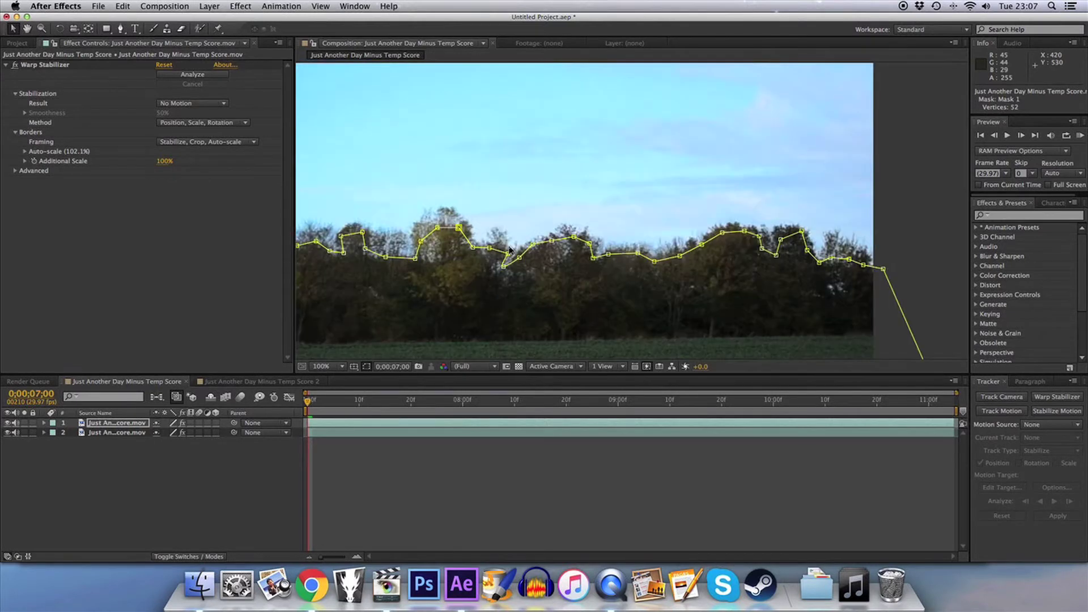
pyautogui.moveTo(453, 290); pyautogui.dragTo(498, 274)
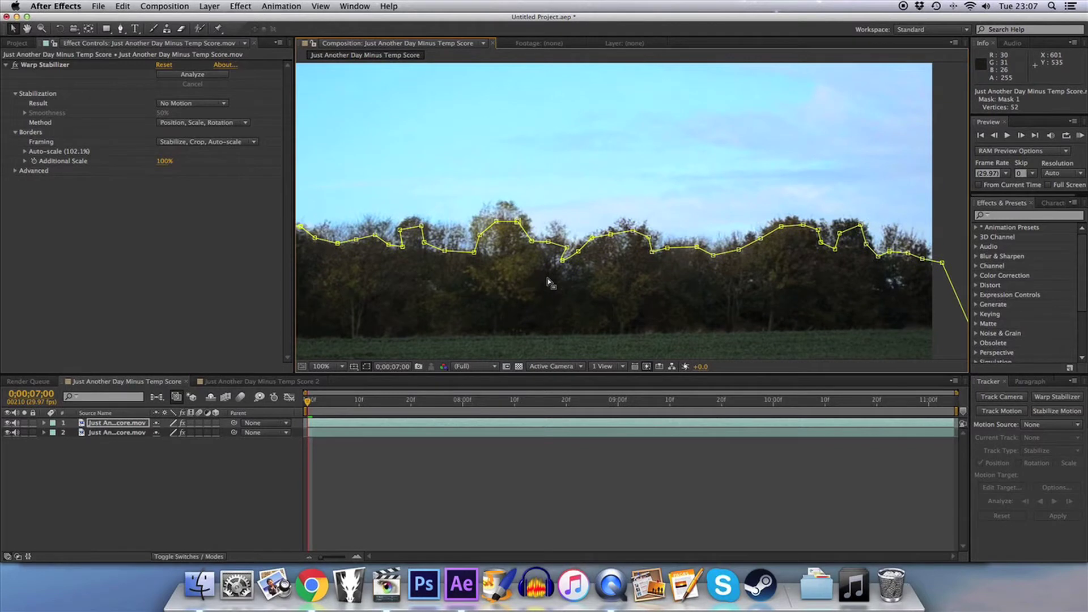
pyautogui.press(',')
pyautogui.press(',')
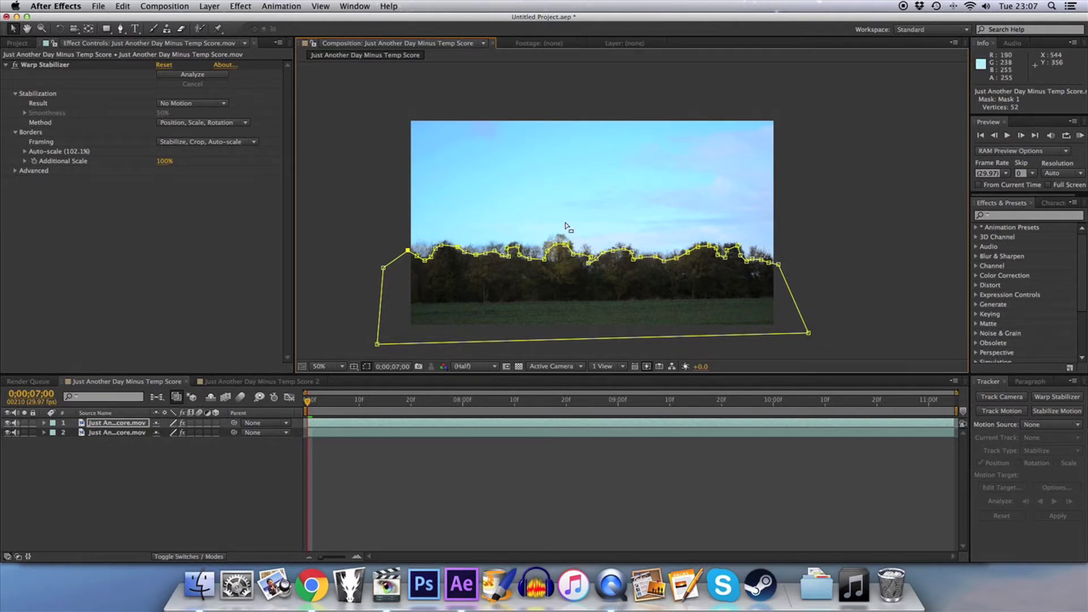
# Add LeedsPano2011.197mb.jpg to the composition between the two video layers and position it behind the treetops at 656, 372
pyautogui.click(11, 43)
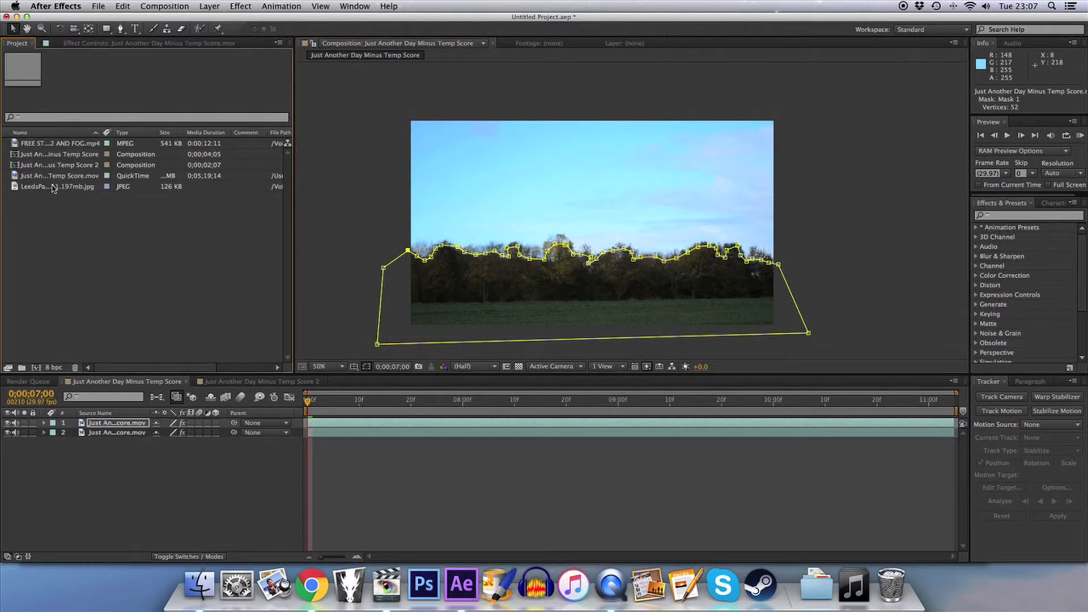
pyautogui.moveTo(38, 191); pyautogui.dragTo(597, 244)
pyautogui.moveTo(105, 427); pyautogui.dragTo(105, 440)
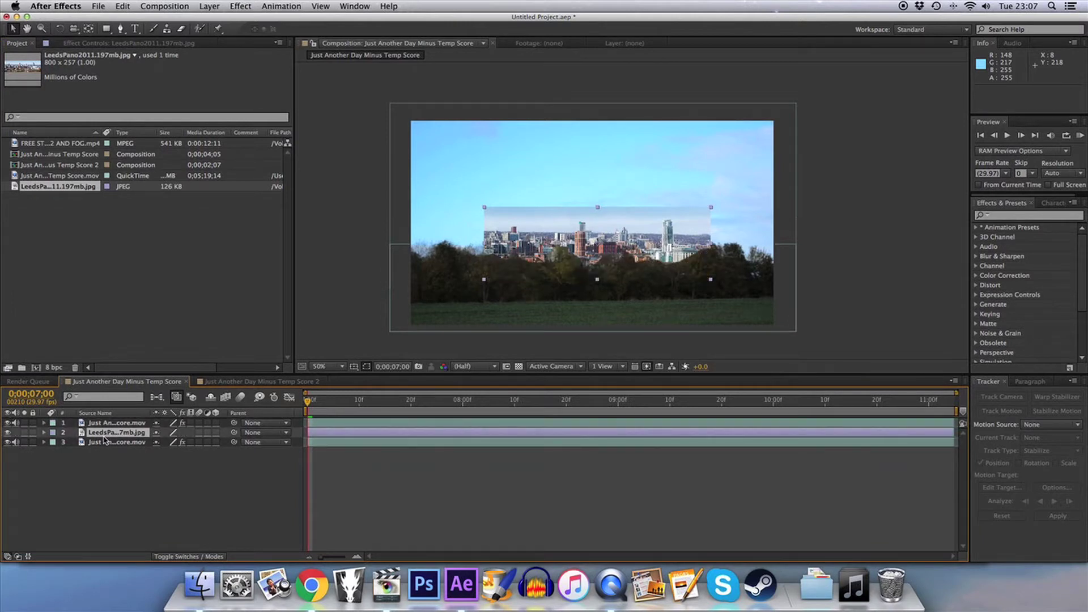
pyautogui.moveTo(659, 272); pyautogui.dragTo(660, 241)
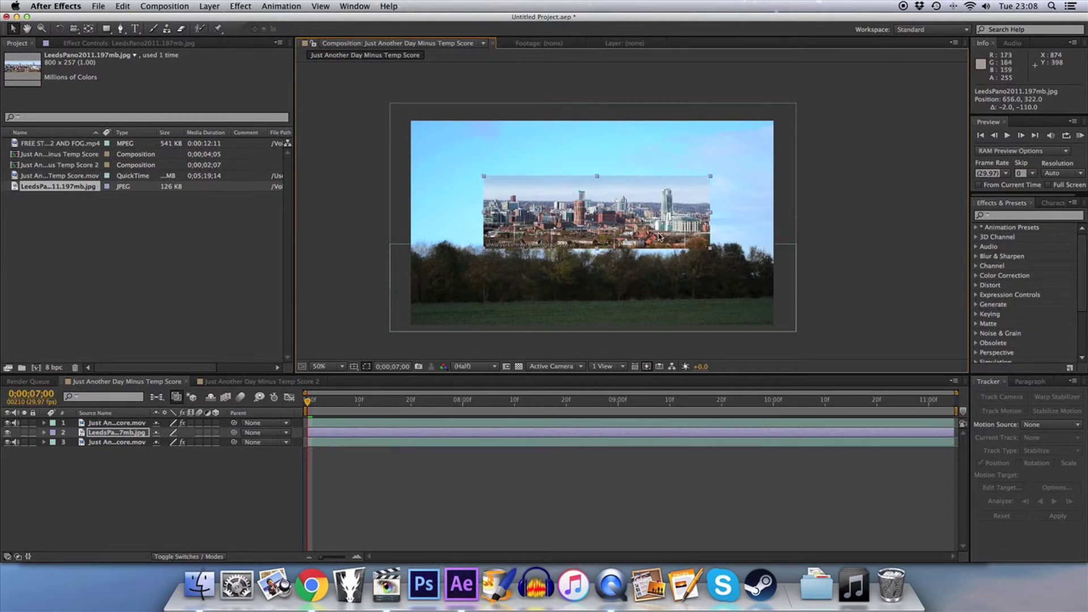
pyautogui.moveTo(617, 229); pyautogui.dragTo(634, 241)
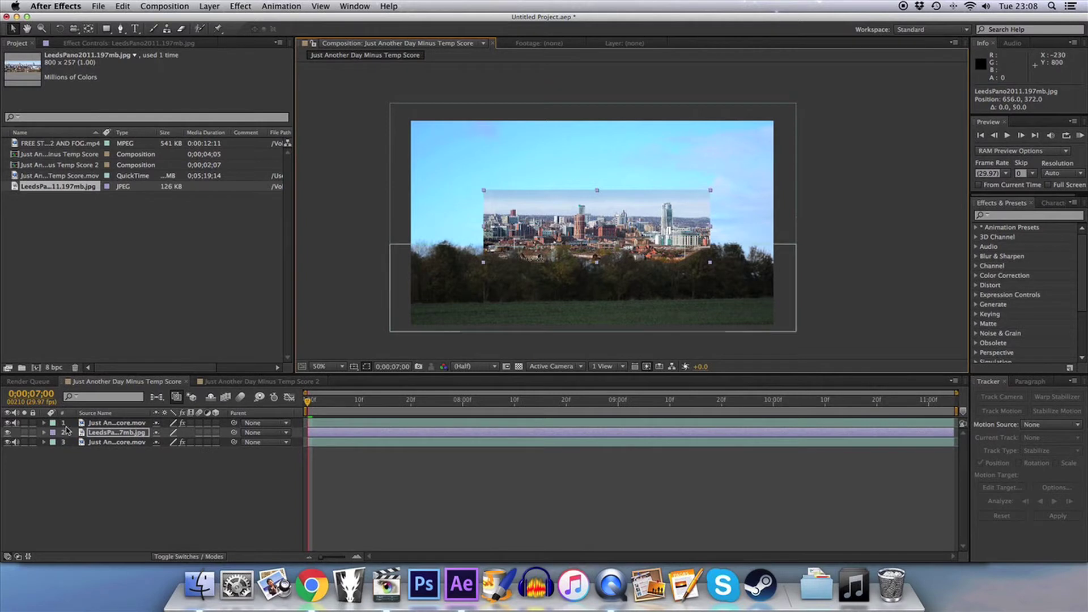
# Scale the city panorama layer to 205% and move it to 620, 456 so it spans the frame's width
pyautogui.click(44, 432)
pyautogui.click(53, 443)
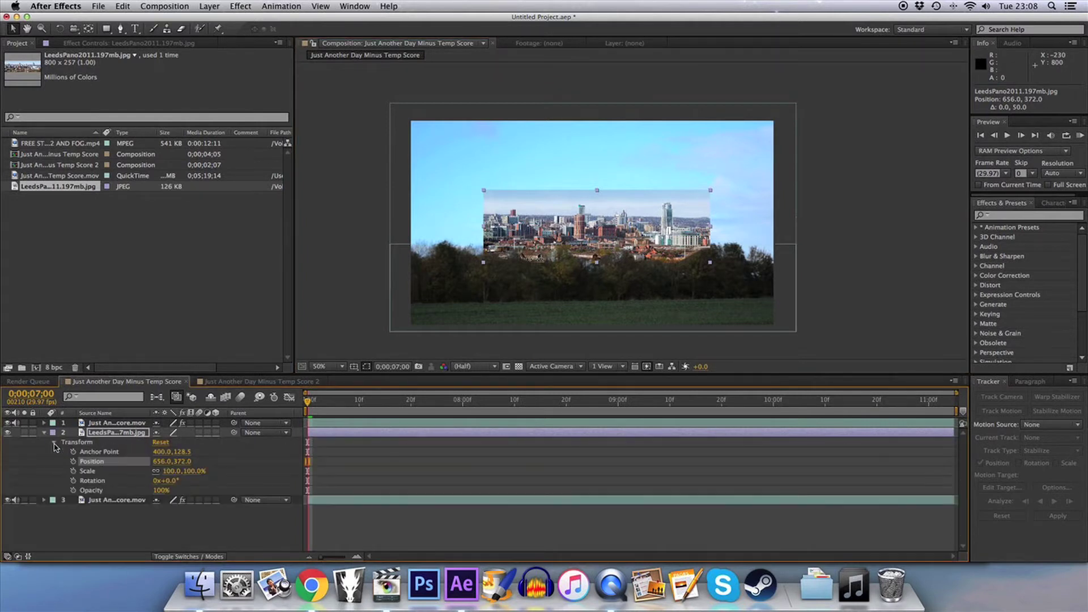
pyautogui.moveTo(170, 475); pyautogui.dragTo(232, 474)
pyautogui.moveTo(561, 207); pyautogui.dragTo(556, 231)
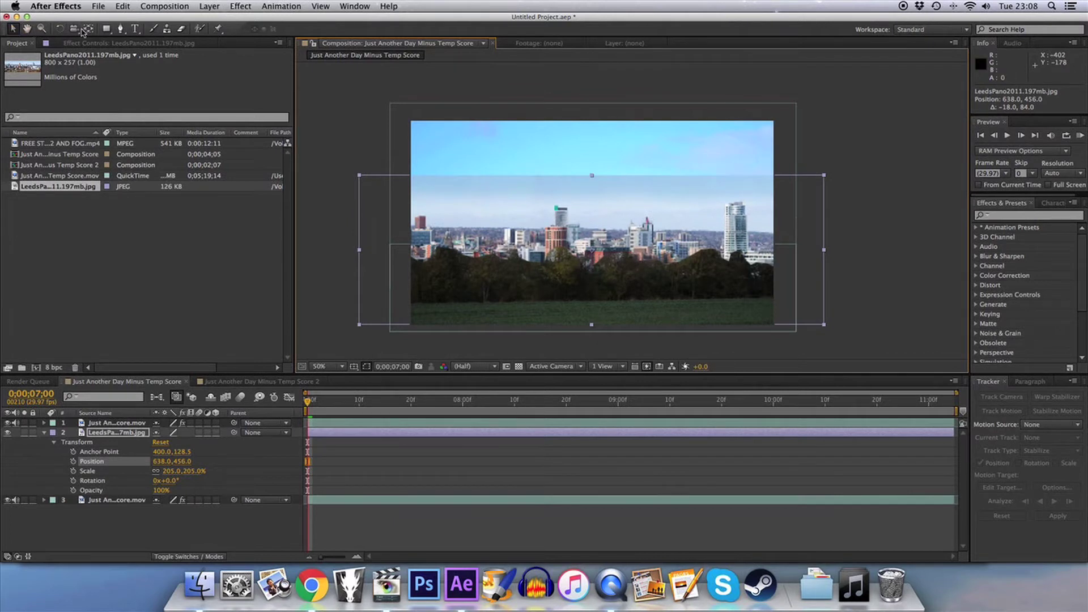
pyautogui.click(121, 29)
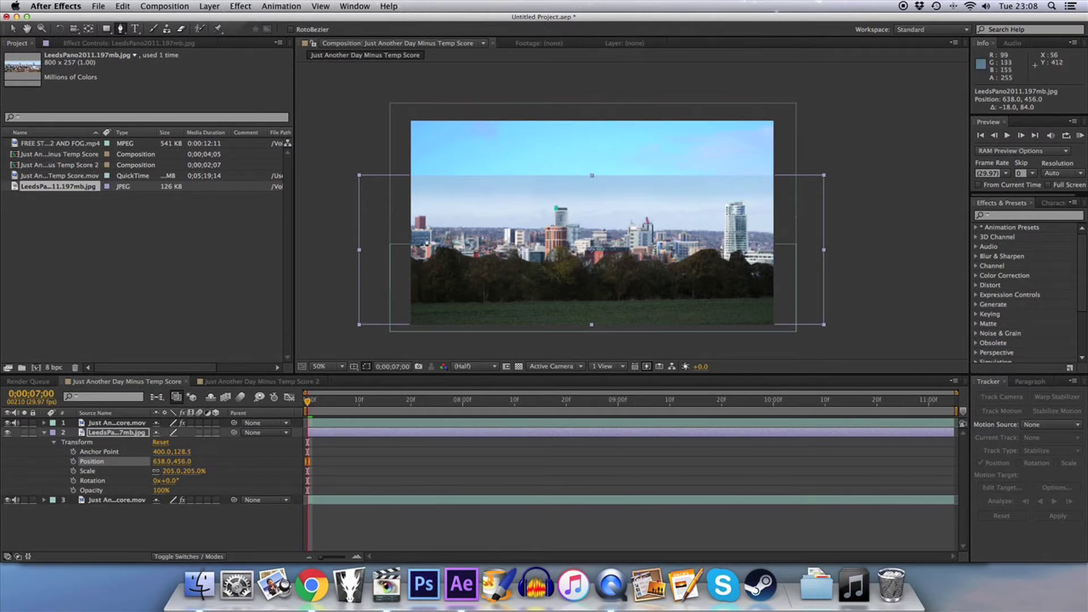
pyautogui.click(13, 29)
pyautogui.moveTo(640, 206); pyautogui.dragTo(636, 210)
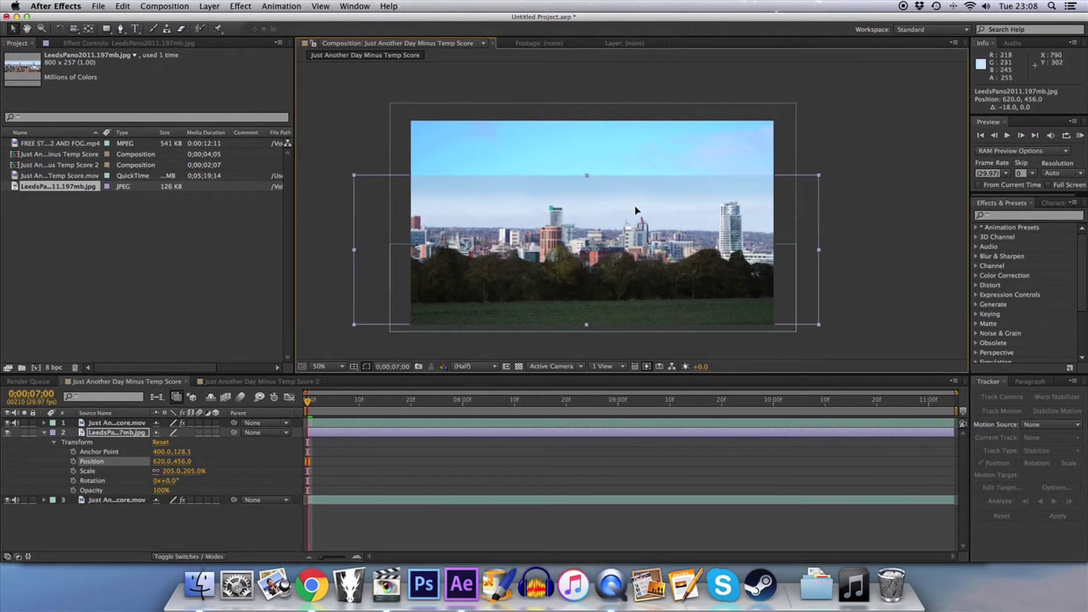
# With the Pen tool, start a mask on the panorama layer, tracing the rooftops from the left edge to the red-brown tower
pyautogui.click(120, 29)
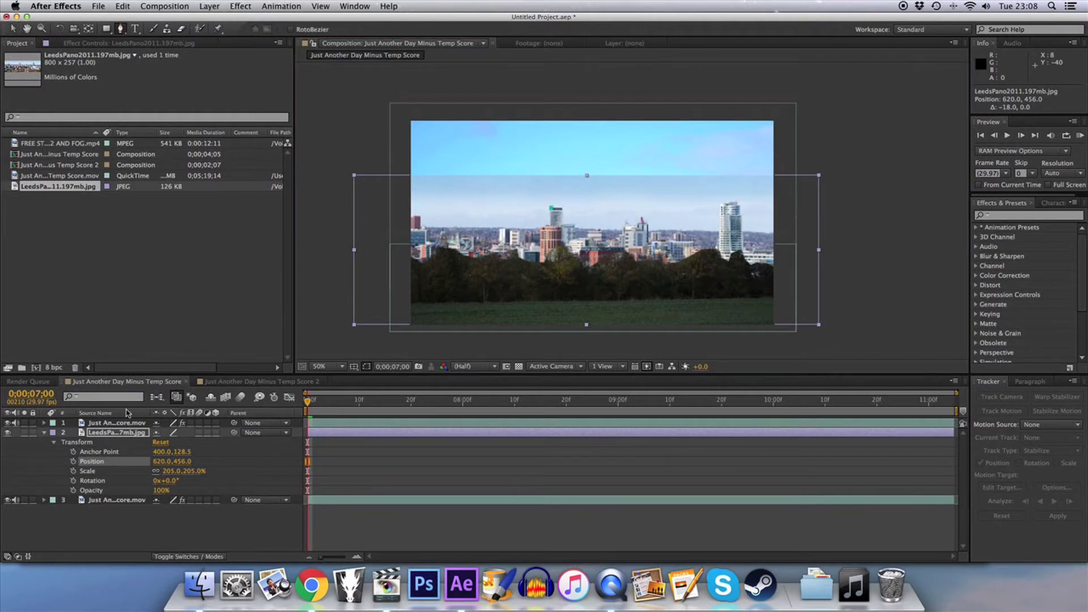
pyautogui.press('/')
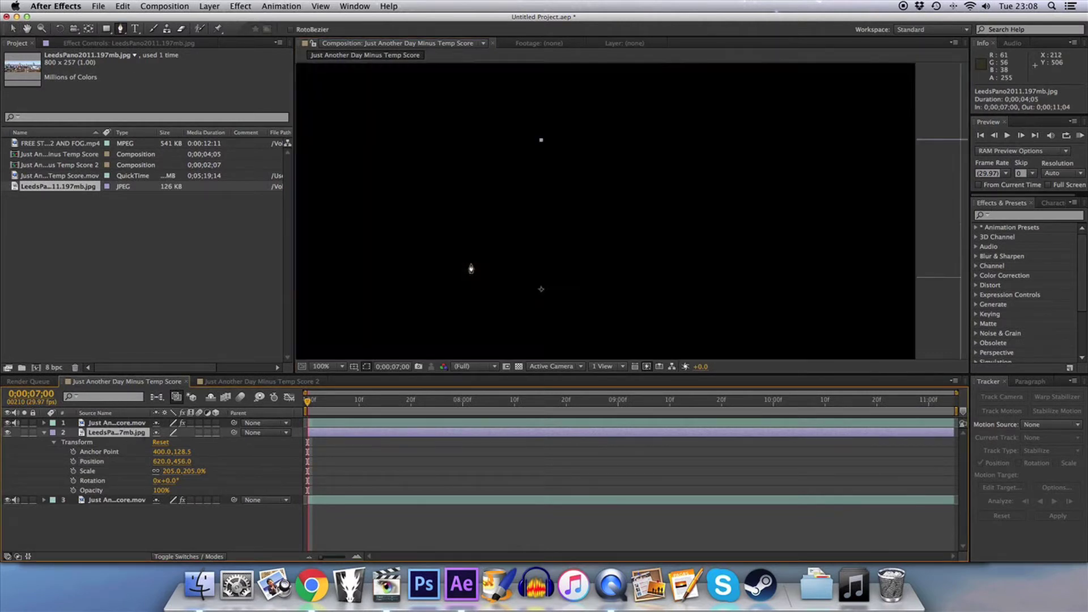
pyautogui.hscroll(-8, 378, 247)
pyautogui.moveTo(405, 216); pyautogui.dragTo(493, 252)
pyautogui.click(447, 248)
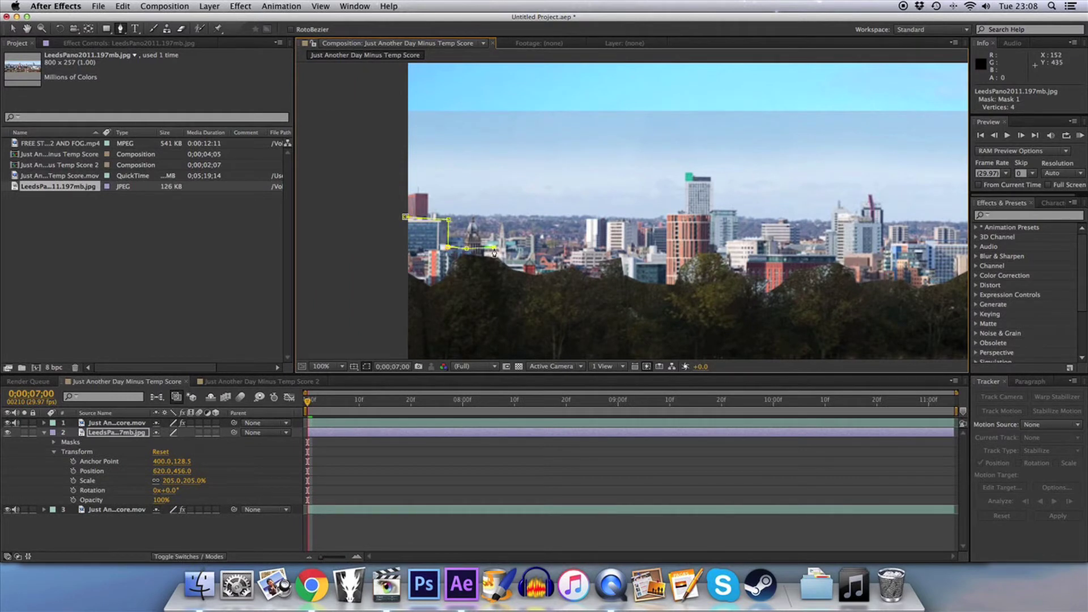
pyautogui.click(508, 259)
pyautogui.click(539, 259)
pyautogui.click(569, 257)
pyautogui.click(585, 251)
pyautogui.click(636, 222)
pyautogui.click(666, 223)
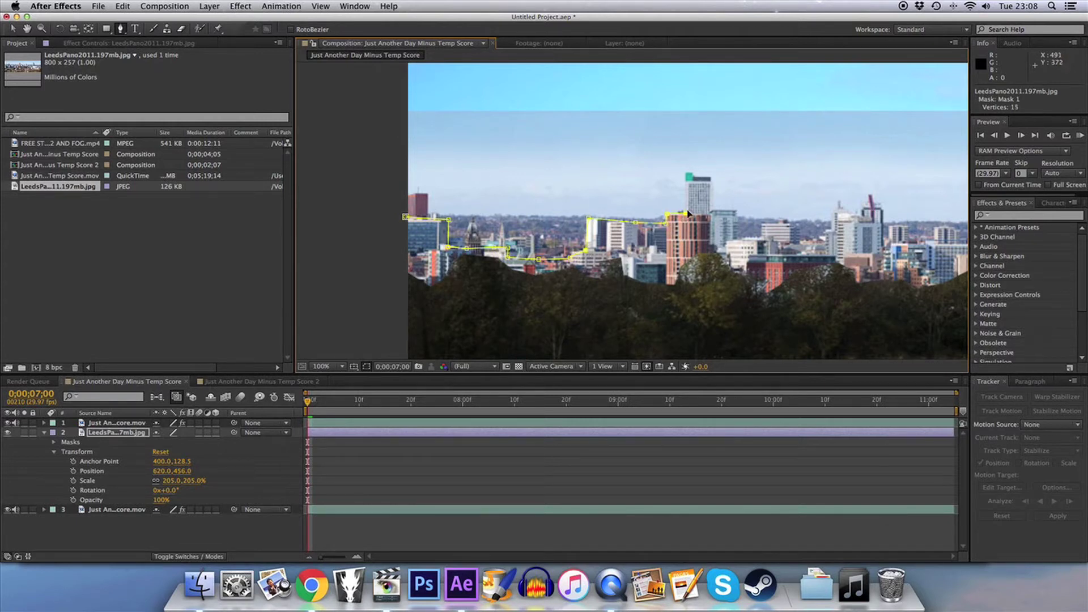
# Continue the skyline mask around the green-topped tower and along the central buildings to the office blocks beyond the crane
pyautogui.click(687, 176)
pyautogui.click(762, 236)
pyautogui.click(799, 223)
pyautogui.click(801, 240)
pyautogui.click(822, 241)
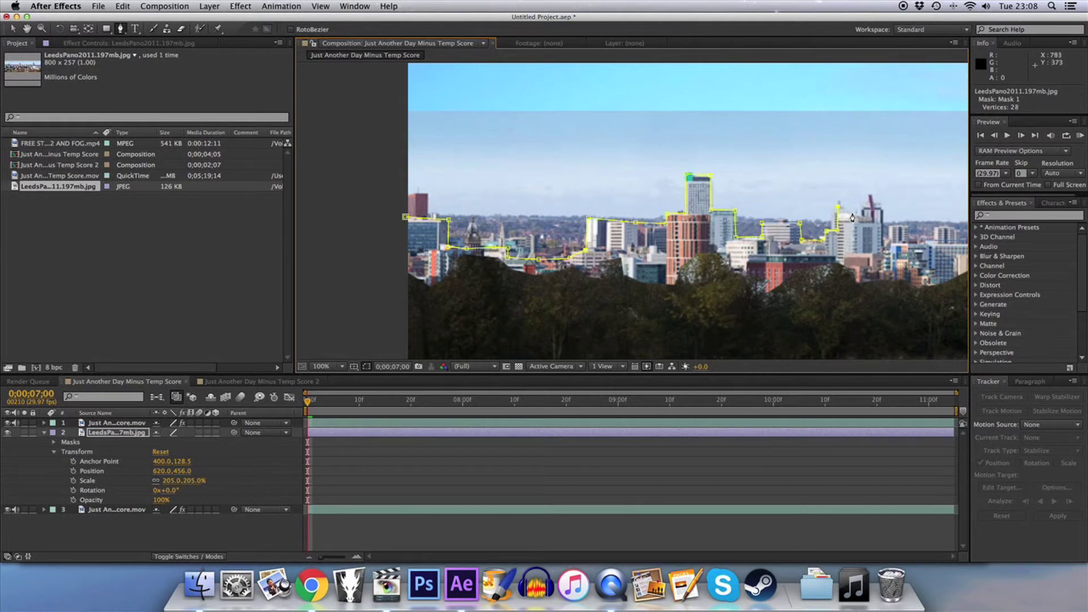
pyautogui.click(869, 205)
pyautogui.click(884, 246)
pyautogui.click(909, 226)
pyautogui.click(910, 243)
# Trace the rest of the skyline, including the tall glass tower, until past the frame's right edge
pyautogui.press('space')
pyautogui.moveTo(911, 243); pyautogui.dragTo(768, 238)
pyautogui.click(702, 231)
pyautogui.click(727, 217)
pyautogui.click(744, 235)
pyautogui.click(744, 247)
pyautogui.click(796, 248)
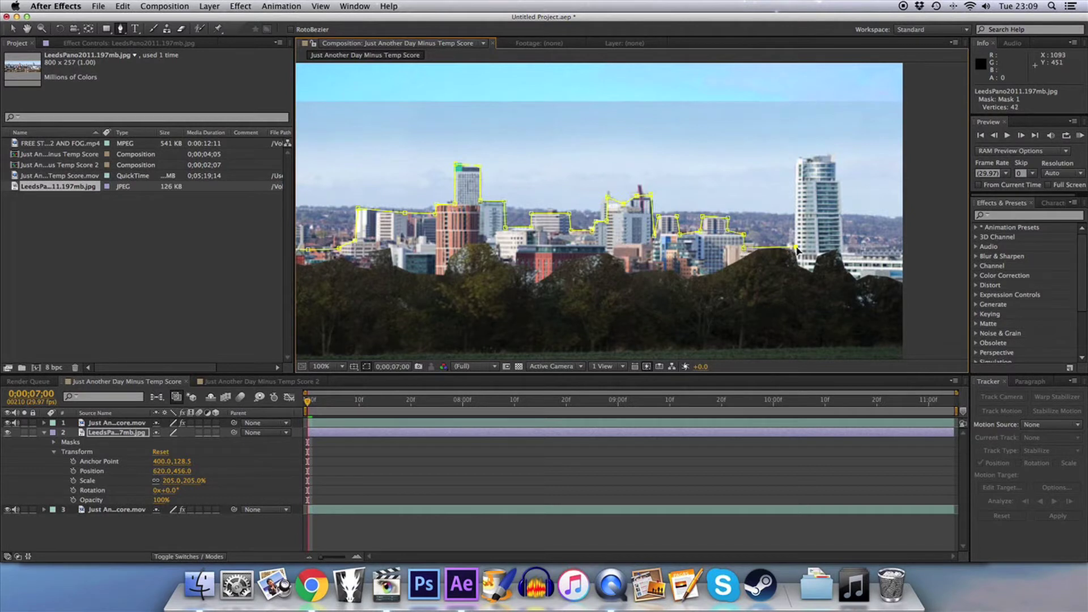
pyautogui.click(831, 158)
pyautogui.click(840, 225)
pyautogui.click(840, 255)
pyautogui.click(913, 252)
# Close the skyline mask around the area below the frame to remove the panorama's sky, and deselect the layer
pyautogui.scroll(-6, 888, 256)
pyautogui.click(696, 247)
pyautogui.click(556, 241)
pyautogui.click(574, 209)
pyautogui.scroll(3, 595, 236)
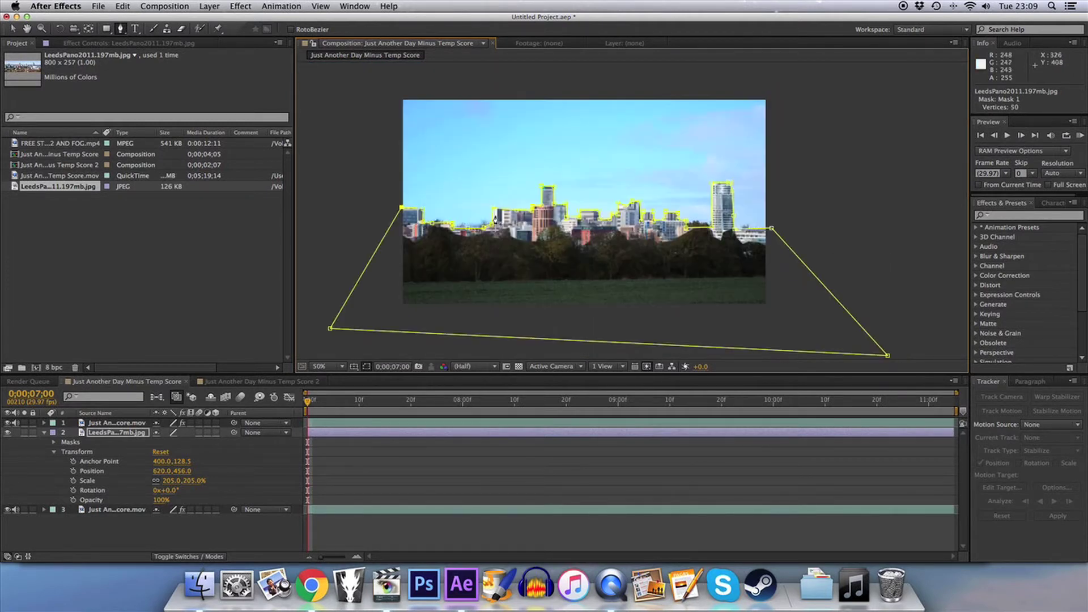
pyautogui.click(12, 29)
pyautogui.click(143, 543)
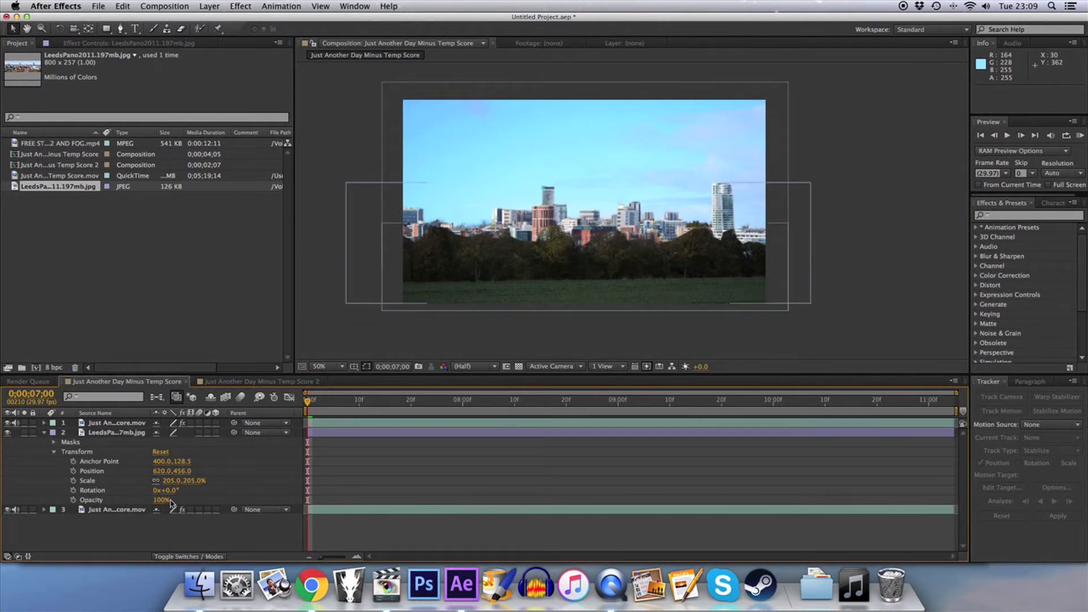
# Set the Mask Feather of Mask 1 on the upper video layer to 10 pixels
pyautogui.click(44, 433)
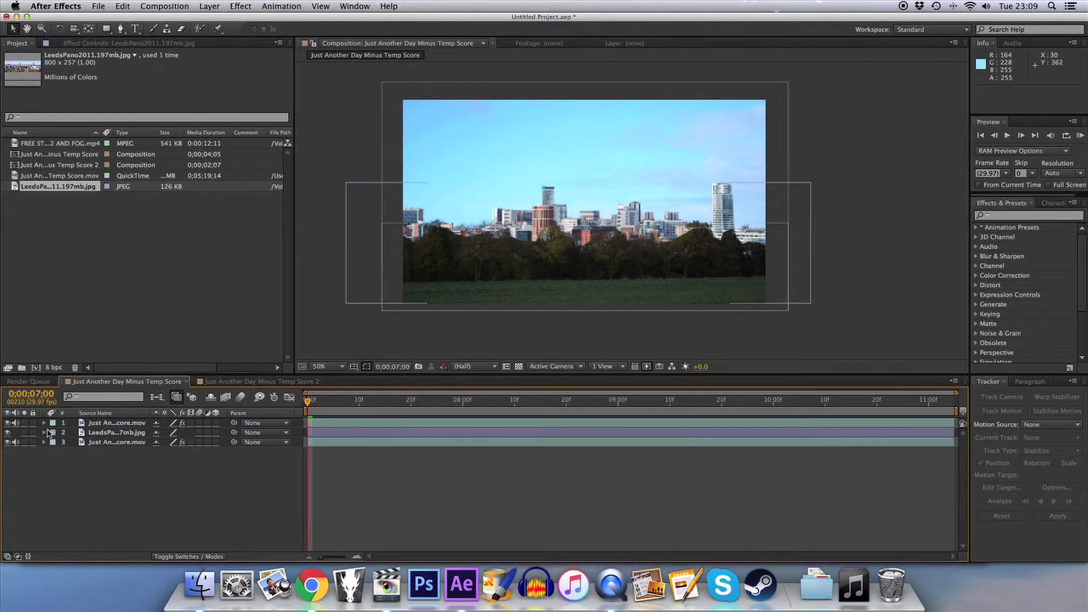
pyautogui.click(44, 423)
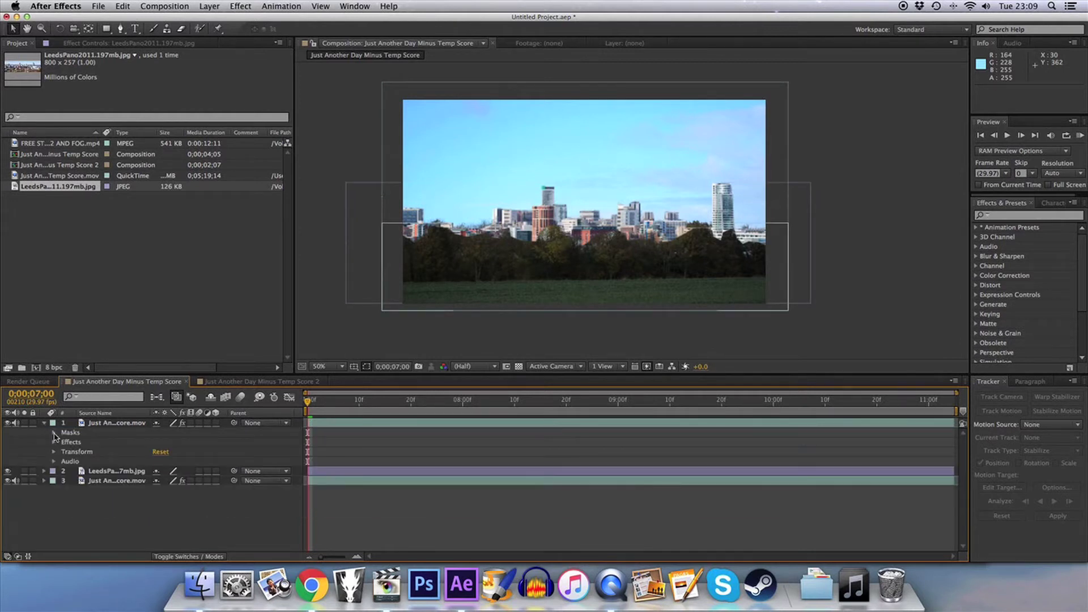
pyautogui.click(55, 433)
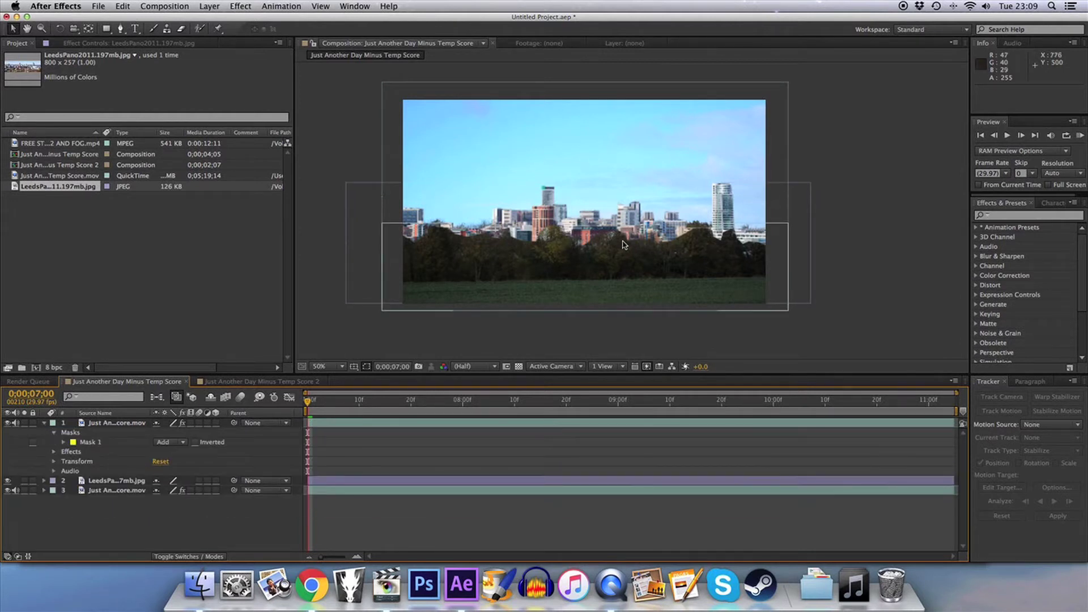
pyautogui.click(64, 442)
pyautogui.click(172, 461)
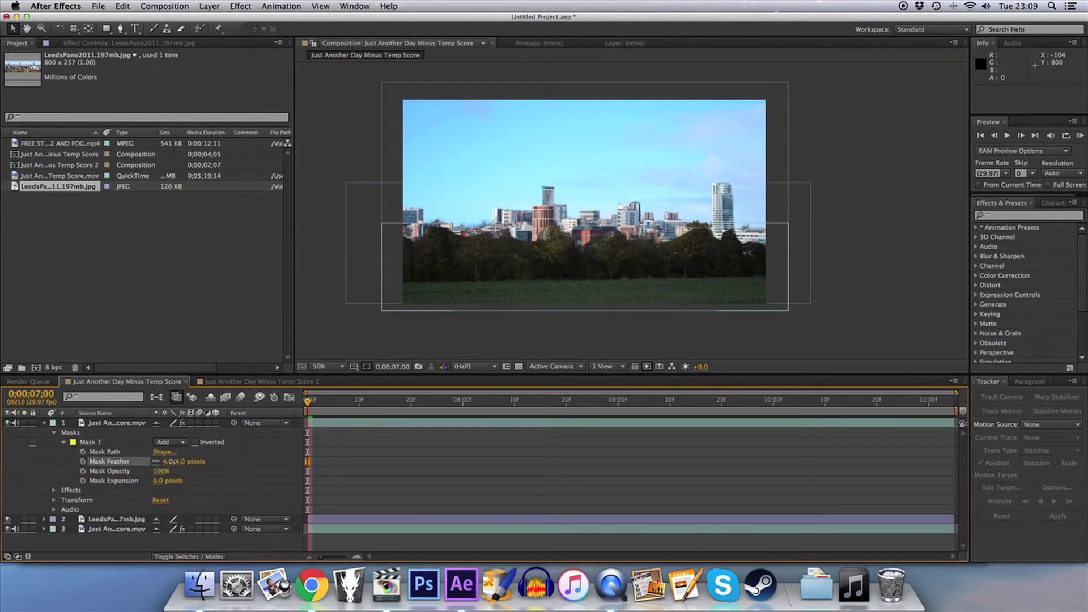
pyautogui.click(152, 481)
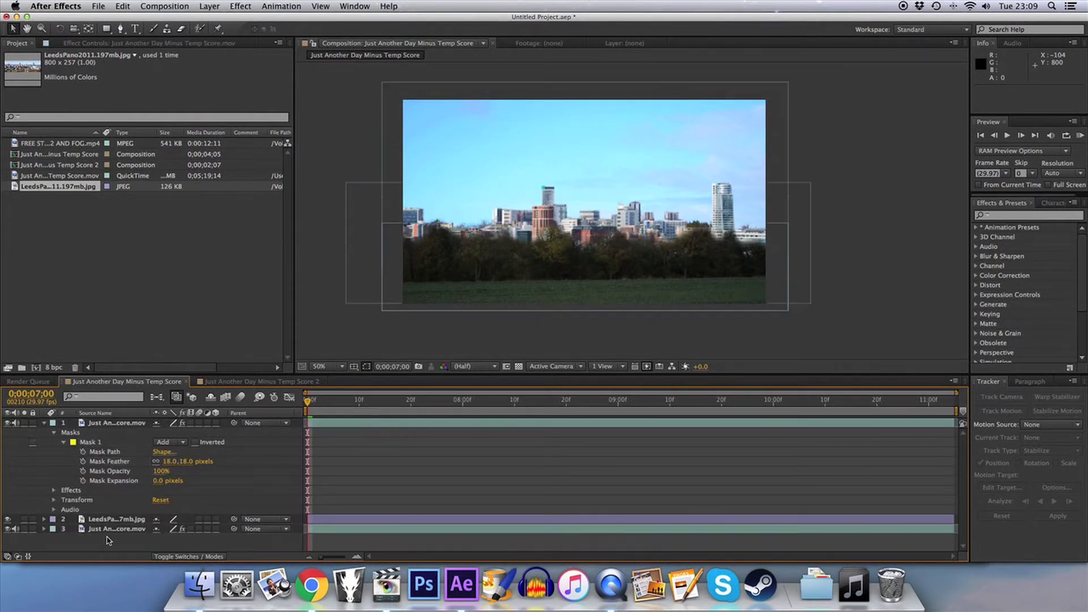
pyautogui.moveTo(170, 462); pyautogui.dragTo(161, 486)
pyautogui.click(129, 543)
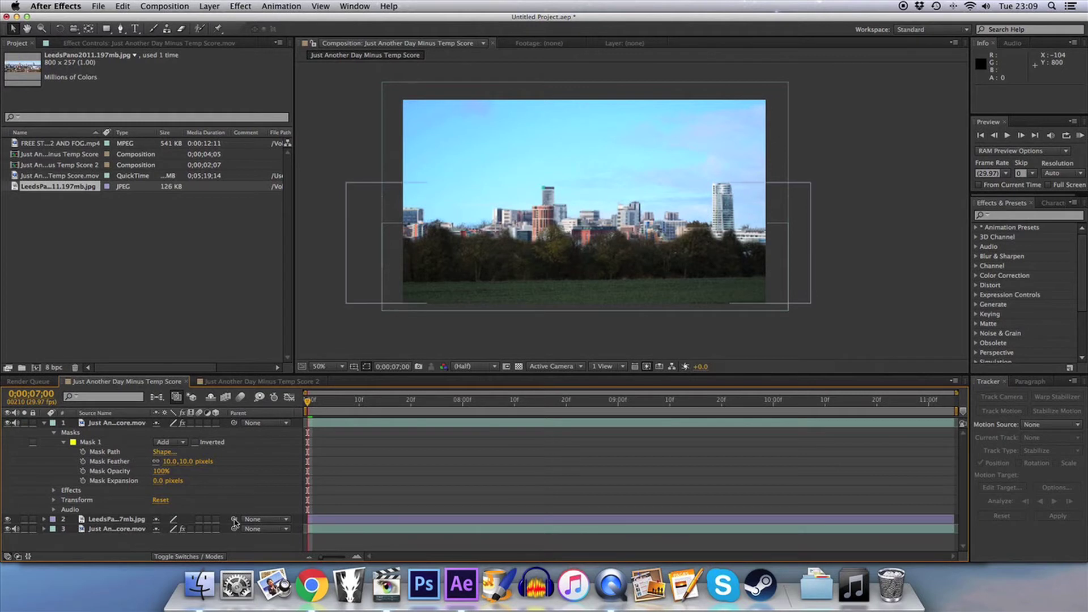
# Move the masked city panorama up slightly to position 616, 438
pyautogui.click(731, 215)
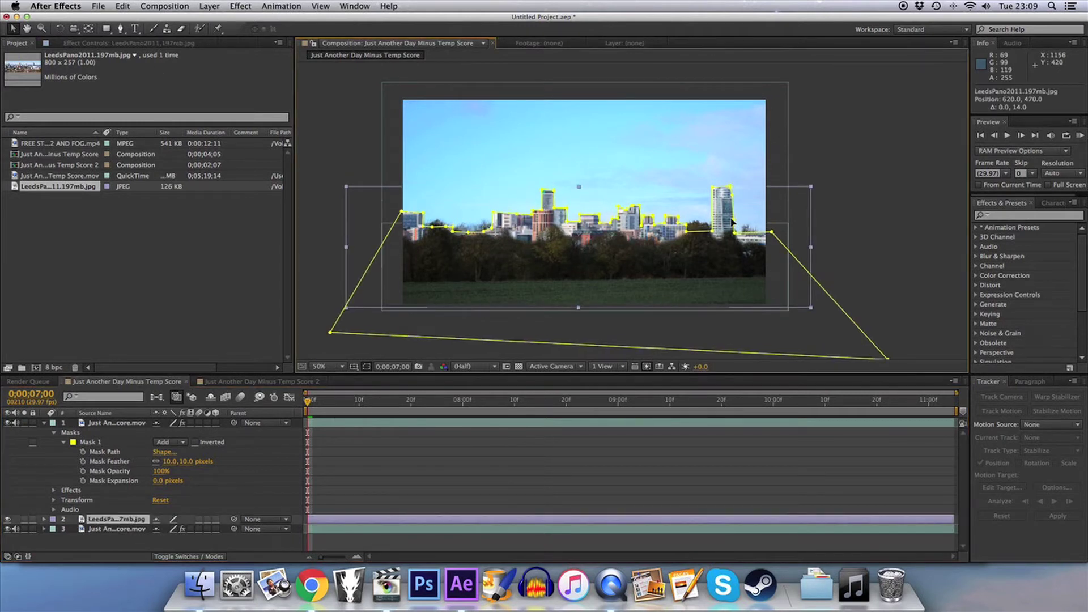
pyautogui.moveTo(731, 215); pyautogui.dragTo(731, 212)
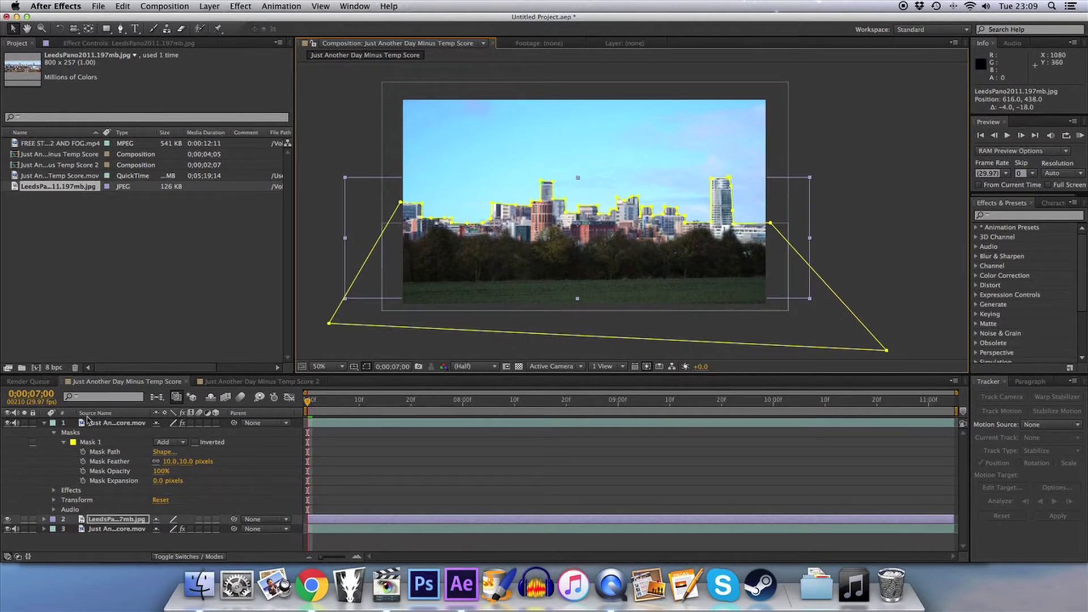
# Duplicate the bottom video layer and place the copy at the top of the layer stack
pyautogui.click(151, 544)
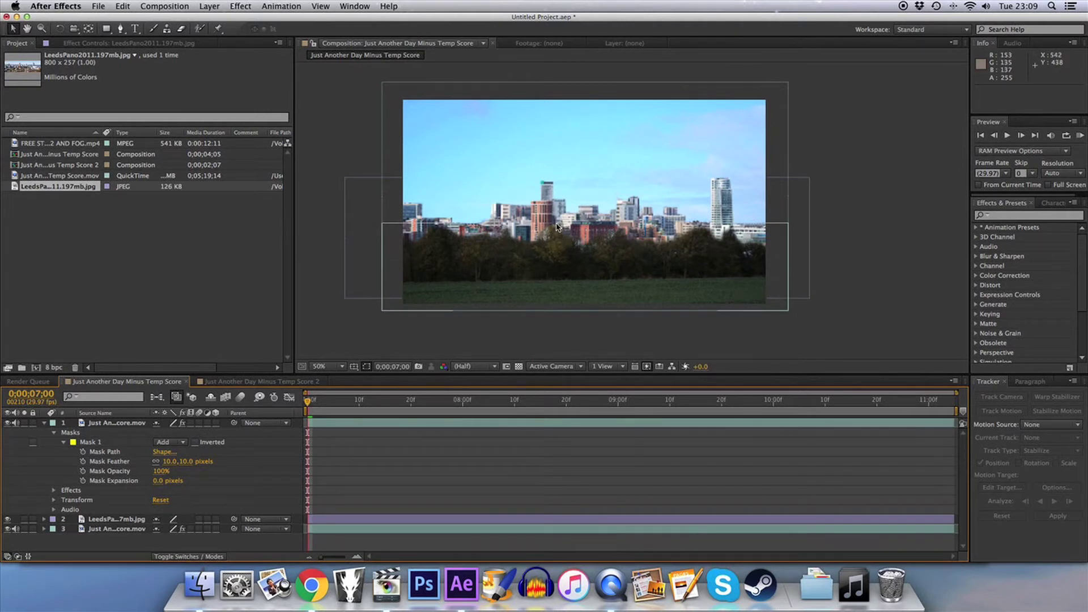
pyautogui.click(112, 529)
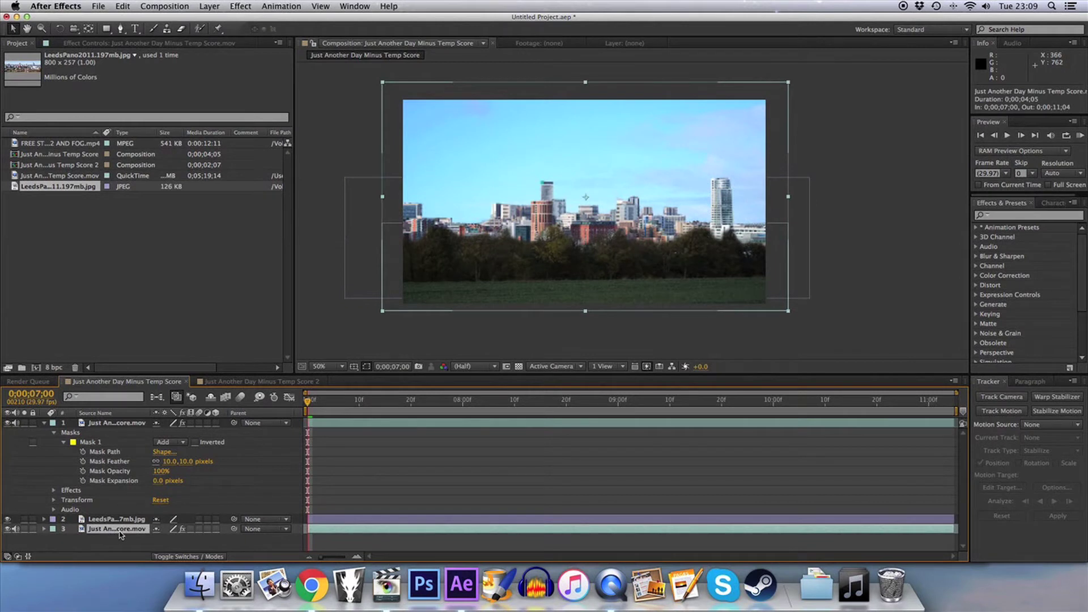
pyautogui.press('super+d')
pyautogui.moveTo(118, 526); pyautogui.dragTo(120, 424)
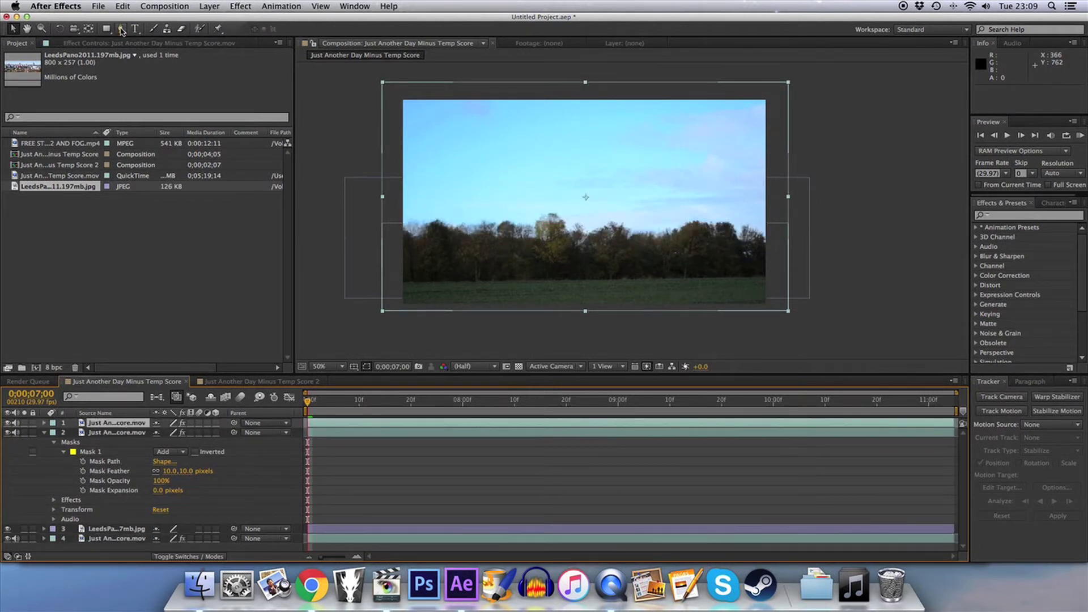
# Start a Pen mask on the top video layer at the frame's left edge, tracing the treetops up to the tall yellowish tree
pyautogui.press('/')
pyautogui.hscroll(-5, 405, 251)
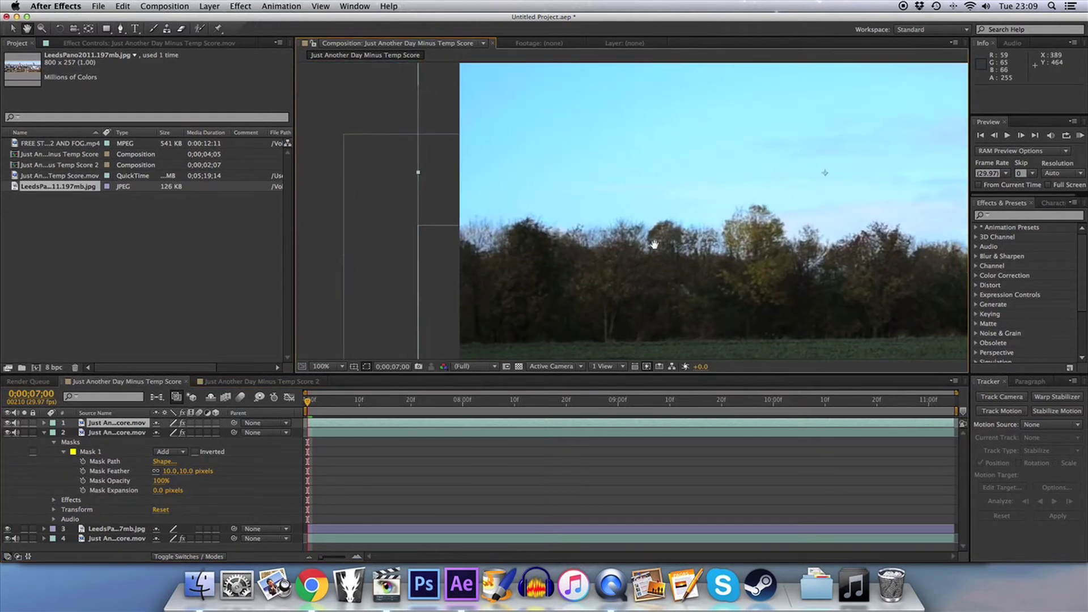
pyautogui.press('g')
pyautogui.click(411, 235)
pyautogui.click(450, 231)
pyautogui.click(470, 235)
pyautogui.click(505, 237)
pyautogui.click(543, 236)
pyautogui.click(576, 235)
pyautogui.click(608, 237)
pyautogui.click(653, 235)
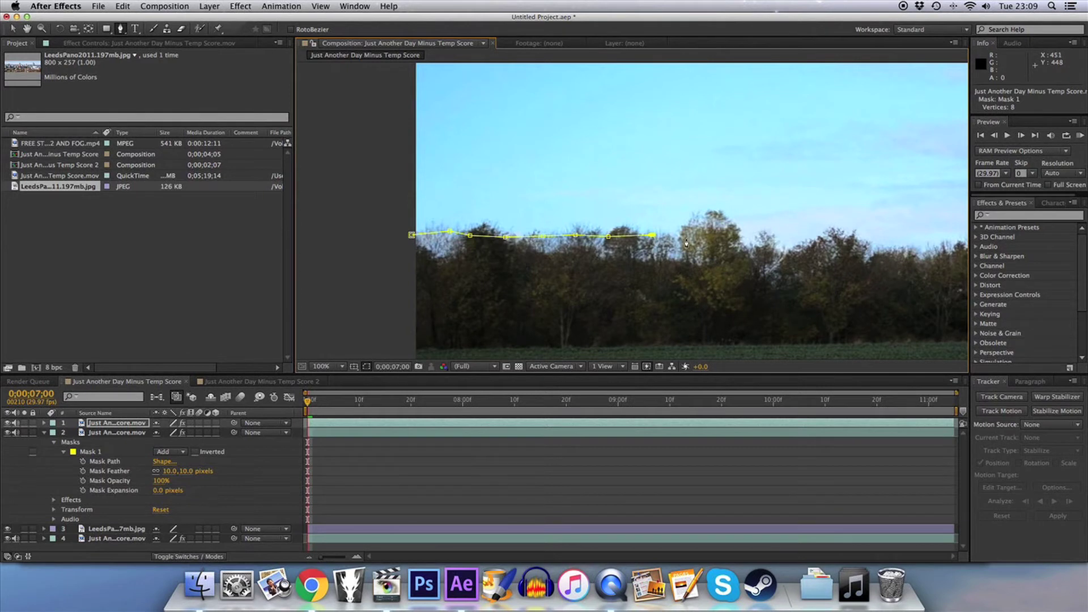
# Trace the remaining treetops from the tall yellowish tree until past the frame's right edge
pyautogui.click(701, 216)
pyautogui.click(734, 221)
pyautogui.click(806, 241)
pyautogui.click(840, 233)
pyautogui.click(867, 241)
pyautogui.moveTo(875, 262); pyautogui.dragTo(722, 255)
pyautogui.click(722, 249)
pyautogui.click(749, 247)
pyautogui.click(790, 247)
pyautogui.click(825, 232)
pyautogui.click(854, 221)
pyautogui.moveTo(880, 231); pyautogui.dragTo(755, 235)
pyautogui.click(765, 229)
pyautogui.click(799, 230)
pyautogui.click(837, 243)
pyautogui.click(890, 281)
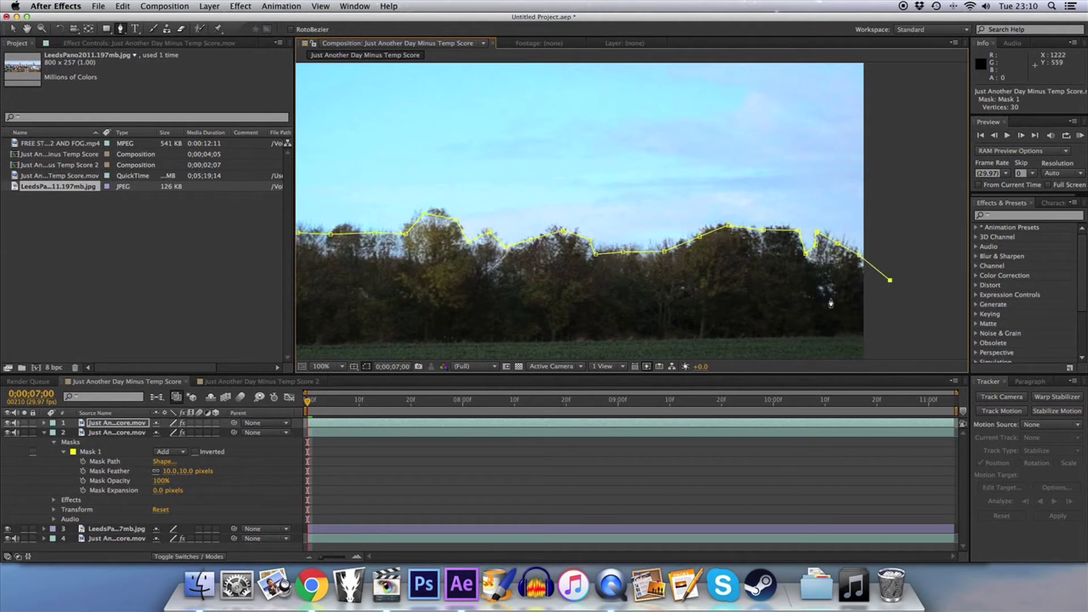
# Close the treetop mask around the area below the frame to remove the top layer's sky, and deselect the layer
pyautogui.press(',')
pyautogui.press(',')
pyautogui.click(778, 320)
pyautogui.click(355, 300)
pyautogui.click(383, 221)
pyautogui.press('v')
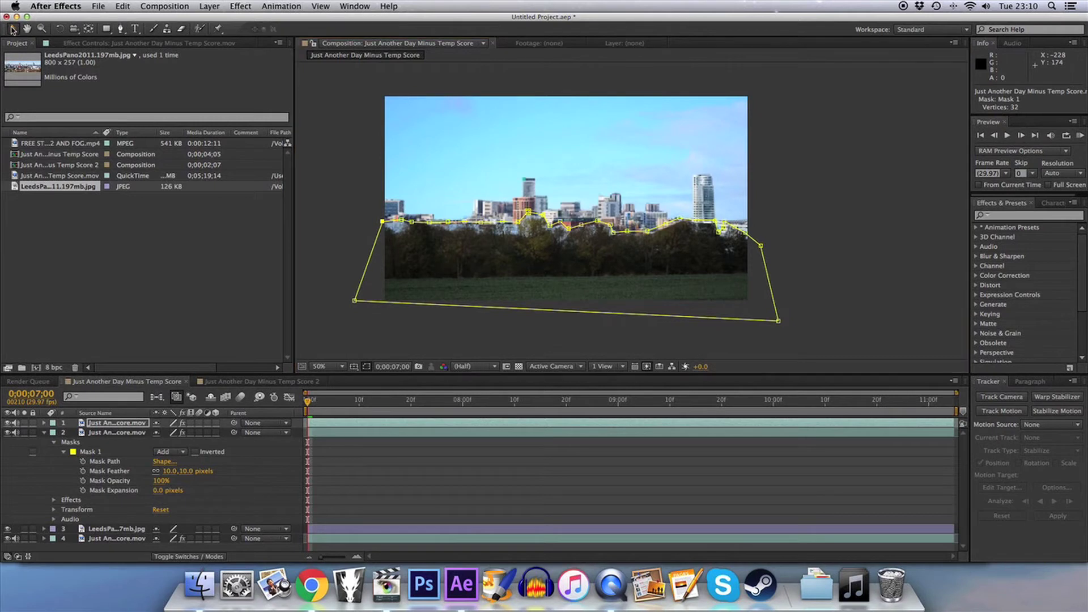
pyautogui.click(61, 549)
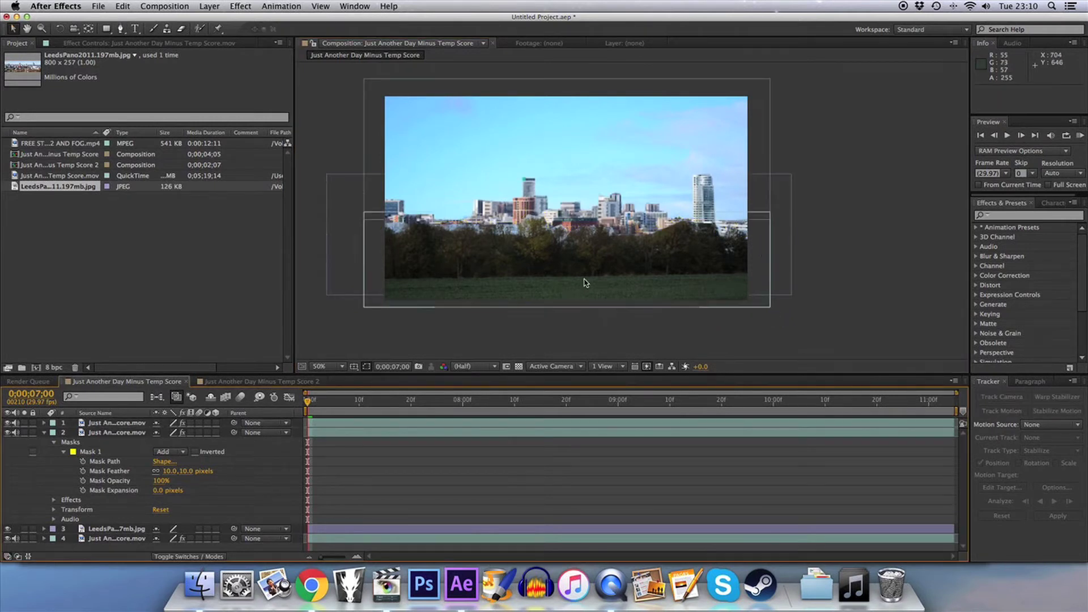
# Set the opacity of the top video layer to 50%
pyautogui.press('.')
pyautogui.moveTo(516, 267); pyautogui.dragTo(637, 287)
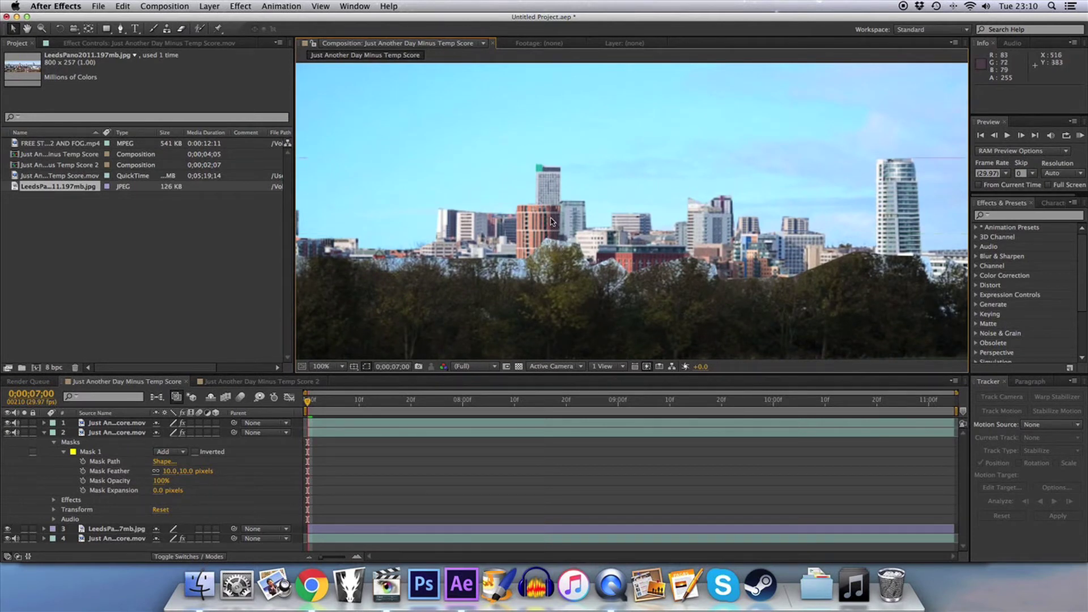
pyautogui.click(44, 433)
pyautogui.click(44, 423)
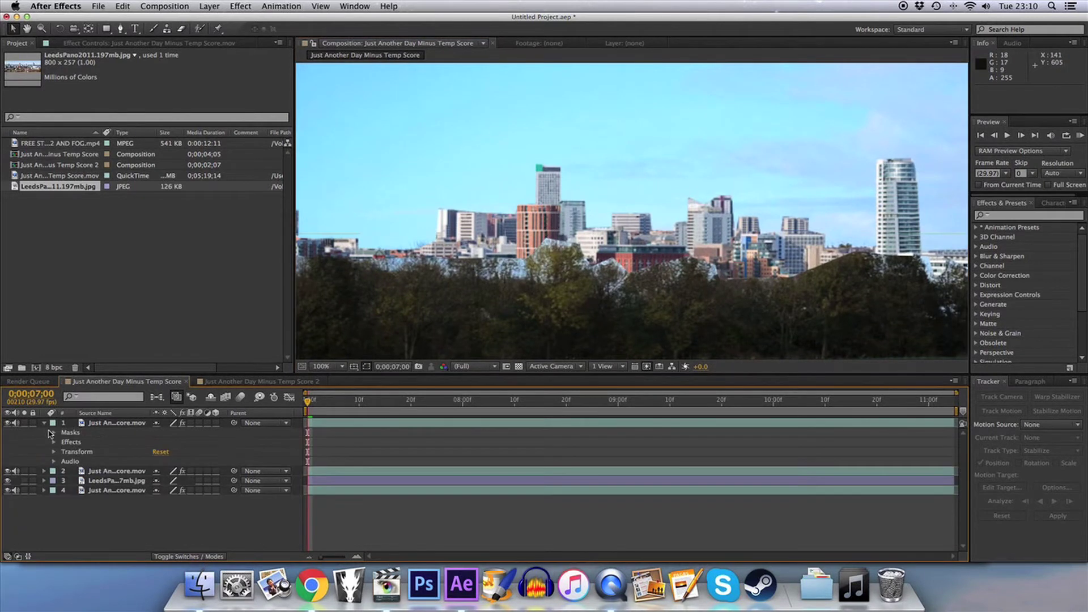
pyautogui.click(54, 452)
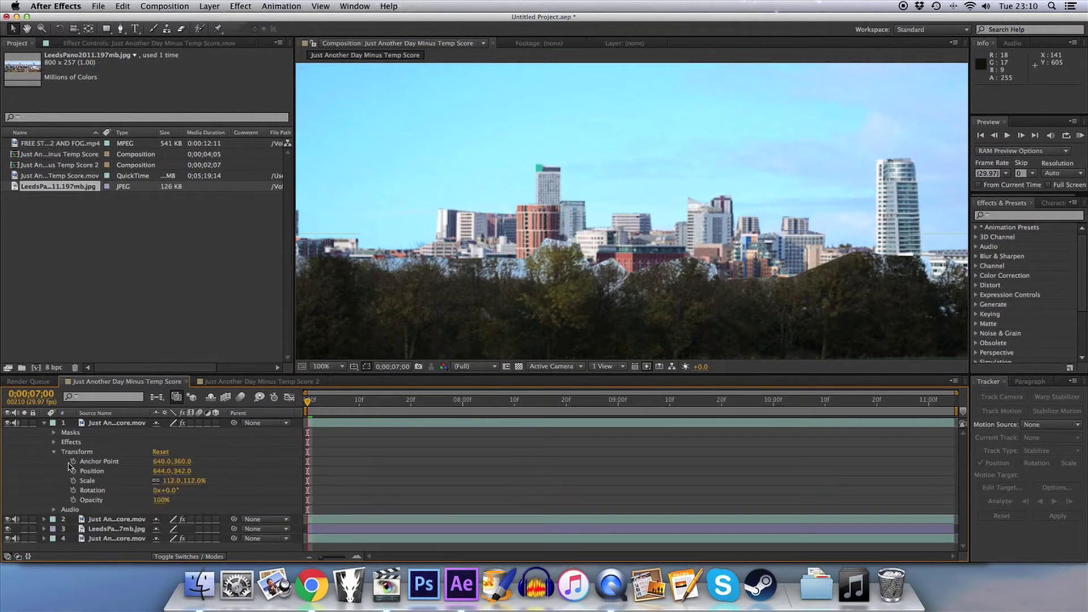
pyautogui.click(156, 500)
pyautogui.write('50')
pyautogui.press('Return')
pyautogui.click(44, 429)
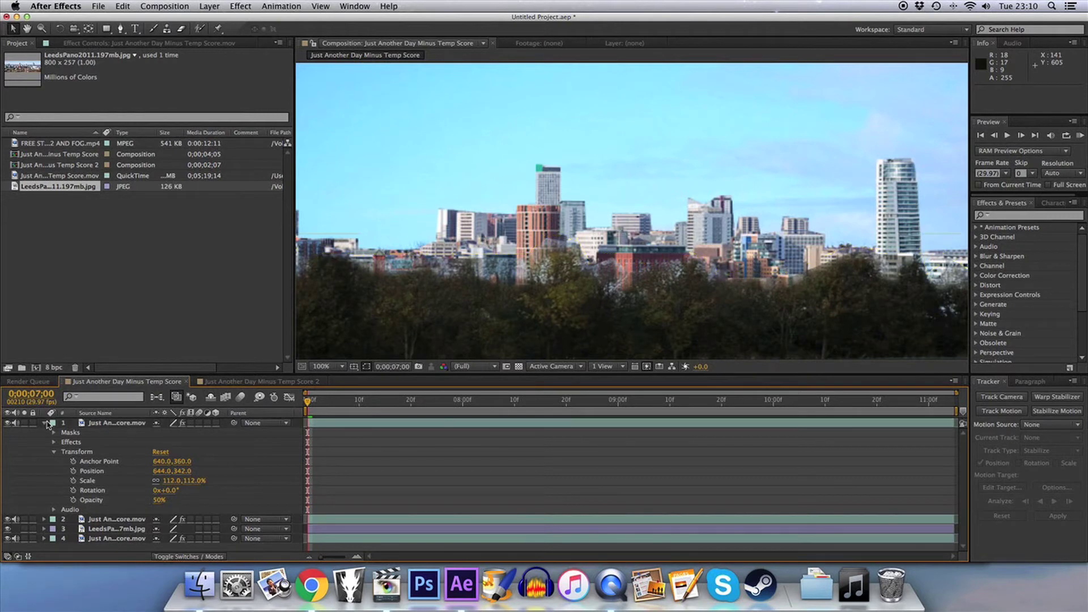
pyautogui.click(44, 423)
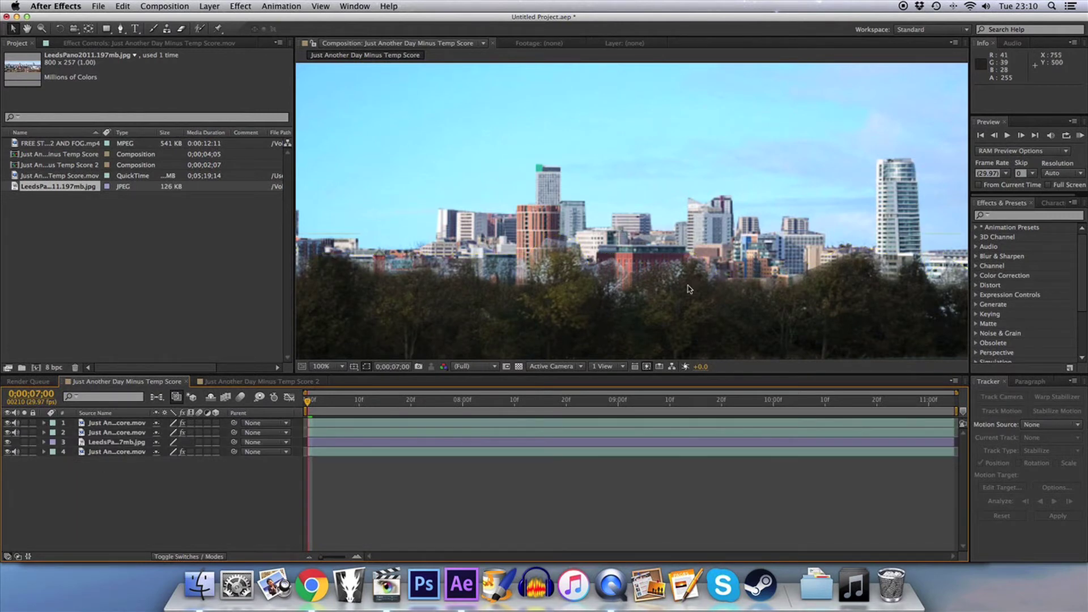
# Adjust the Mask Feather of Mask 1 on the top video layer, and deselect the layer
pyautogui.click(66, 425)
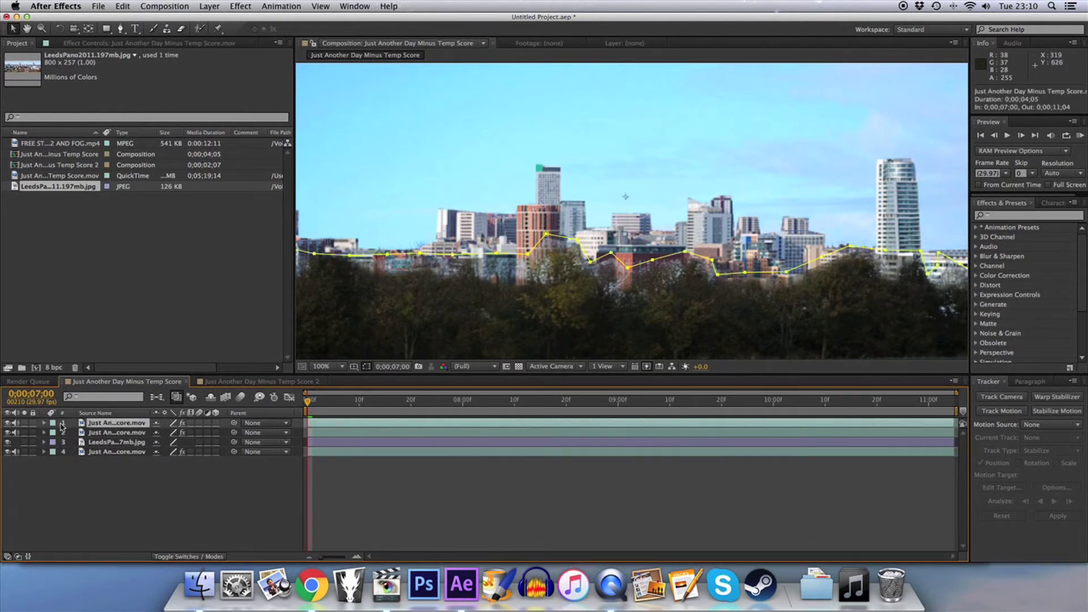
pyautogui.click(45, 424)
pyautogui.click(55, 452)
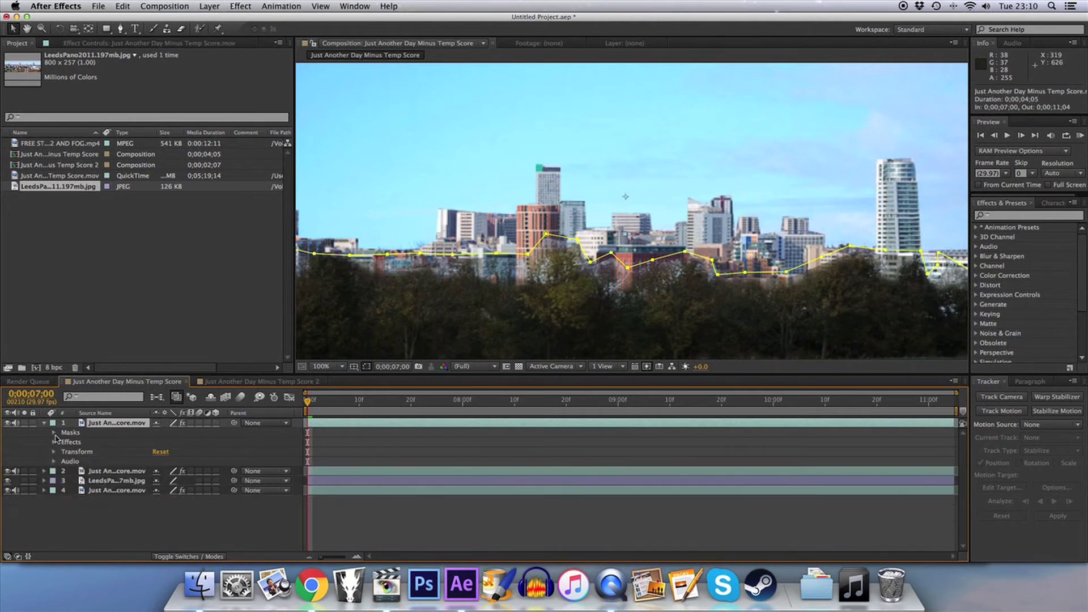
pyautogui.click(54, 433)
pyautogui.click(63, 443)
pyautogui.moveTo(168, 461); pyautogui.dragTo(146, 461)
pyautogui.click(44, 423)
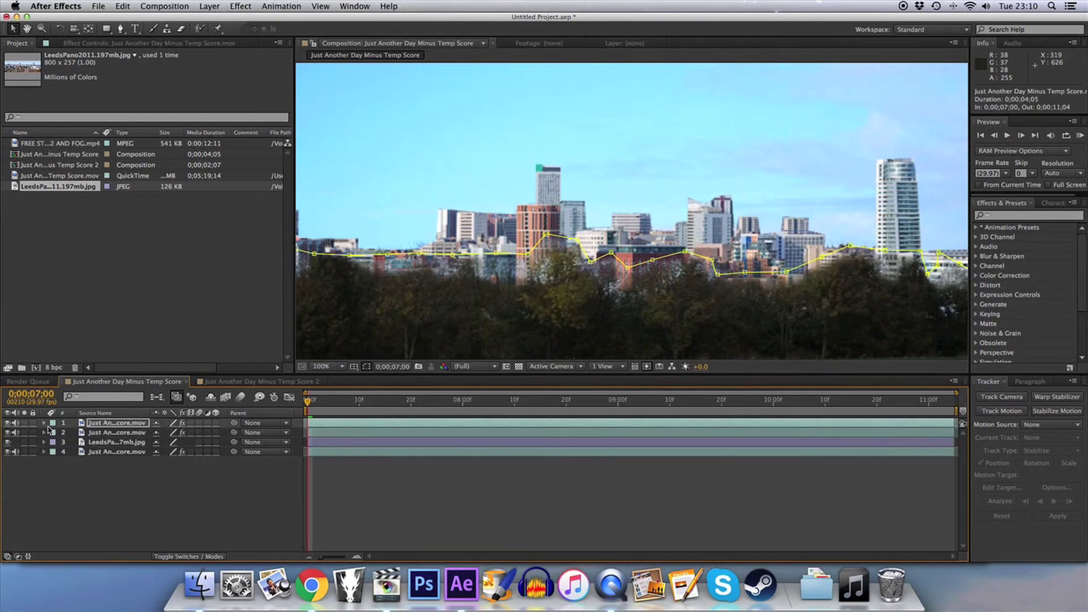
pyautogui.click(85, 479)
pyautogui.scroll(-2, 696, 259)
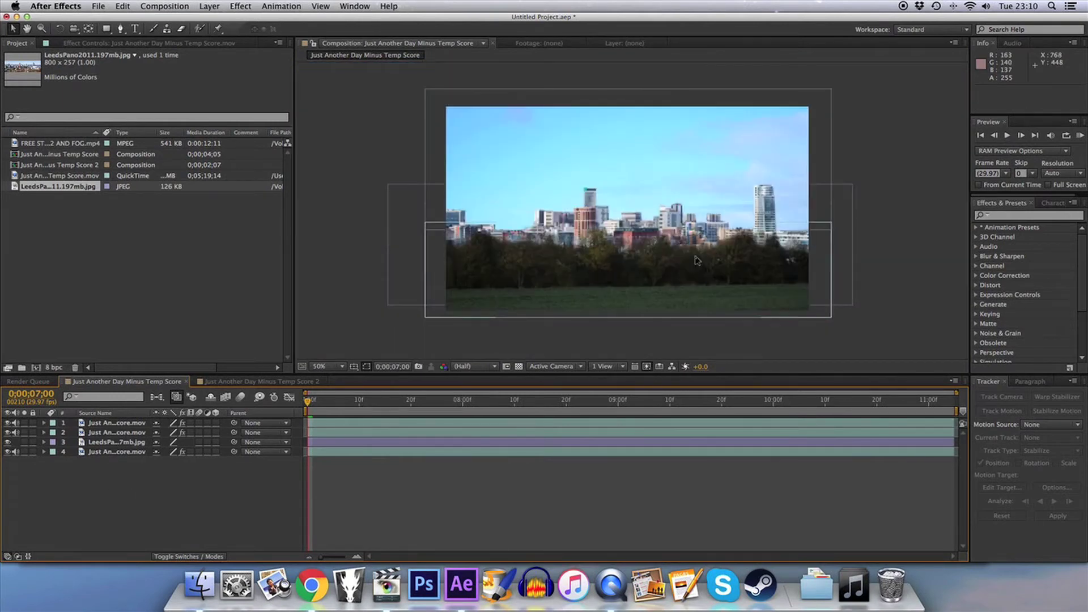
pyautogui.scroll(2, 632, 275)
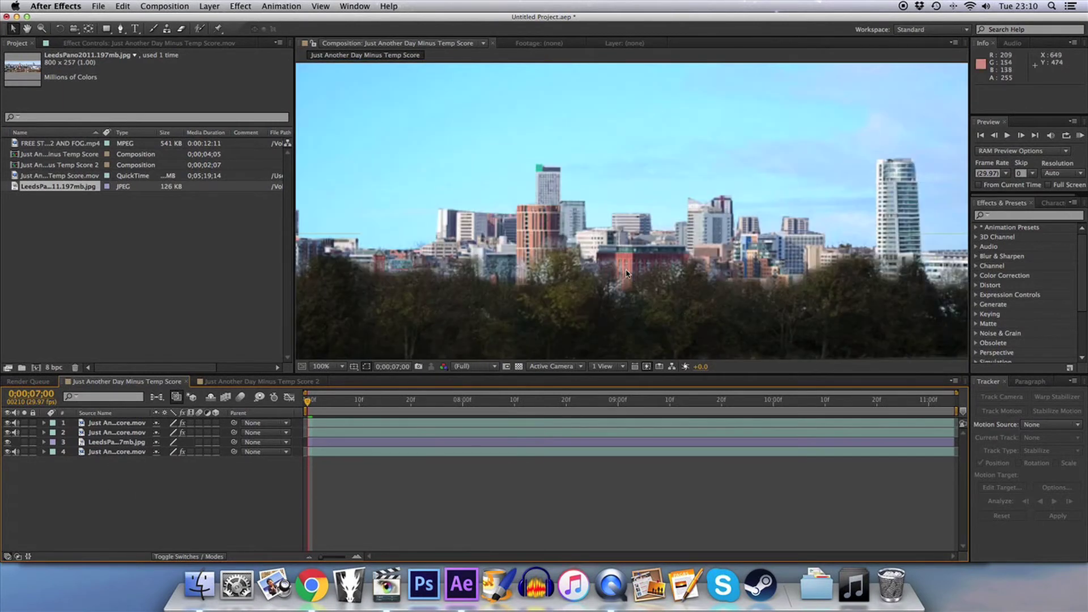
# Reshape the top layer's treetop mask by pulling its points down closer to the trees around the red building and along the left side
pyautogui.click(130, 424)
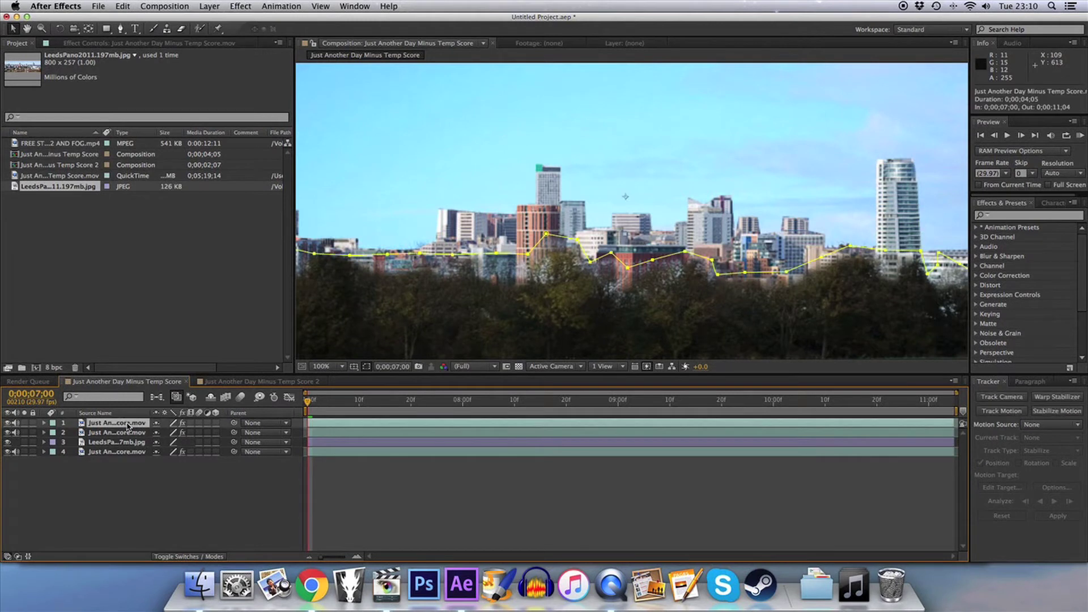
pyautogui.moveTo(528, 256); pyautogui.dragTo(490, 274)
pyautogui.moveTo(546, 235); pyautogui.dragTo(625, 284)
pyautogui.moveTo(684, 251); pyautogui.dragTo(708, 268)
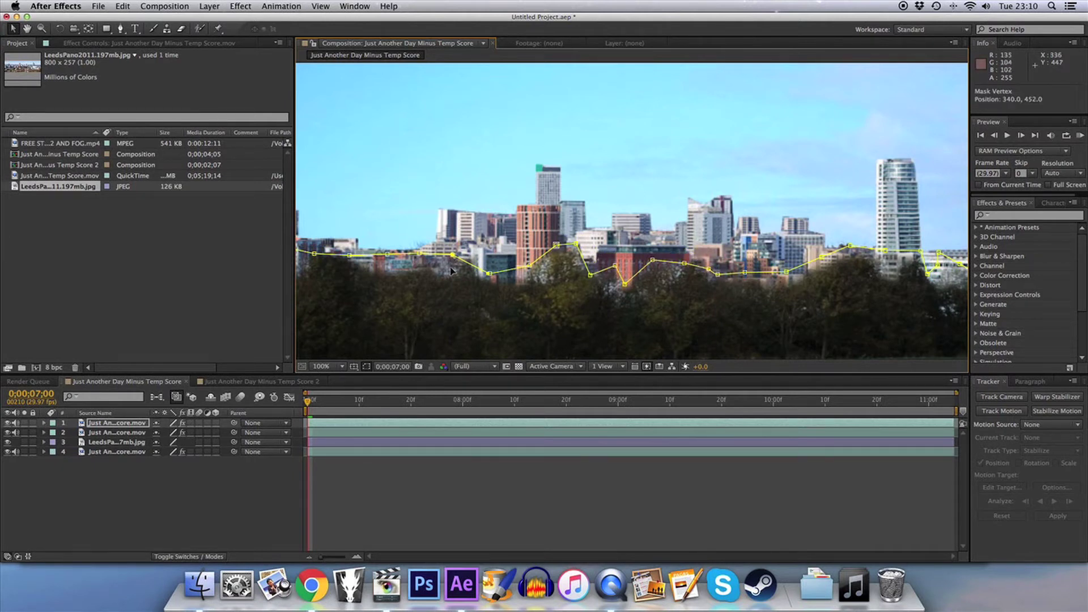
pyautogui.moveTo(452, 255); pyautogui.dragTo(374, 265)
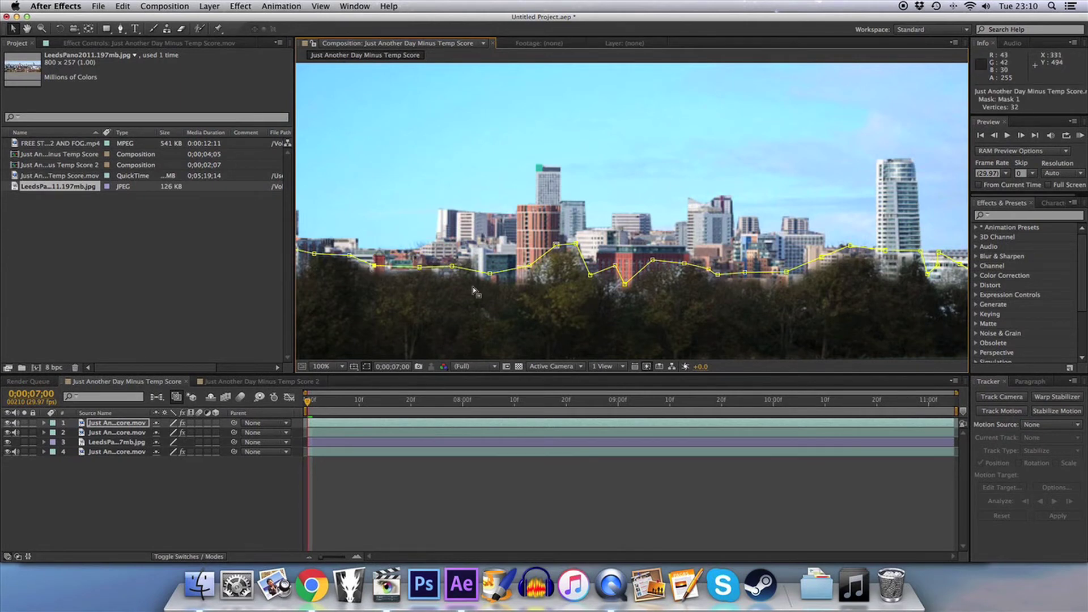
pyautogui.moveTo(774, 298); pyautogui.dragTo(602, 292)
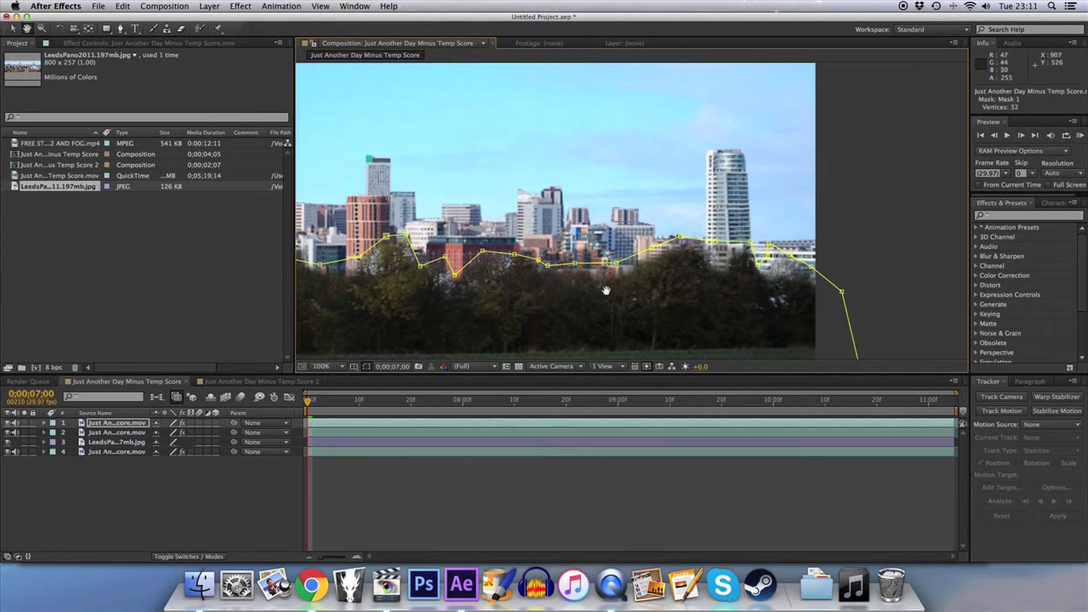
pyautogui.click(161, 448)
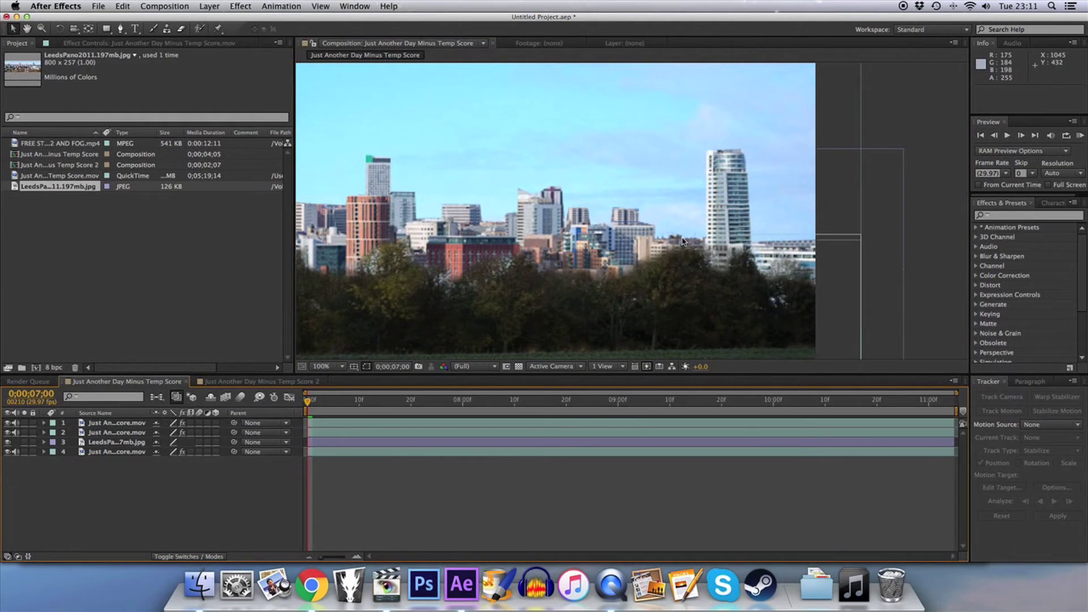
# Move the masked city panorama down behind the trees to position 620, 488
pyautogui.scroll(-2, 683, 241)
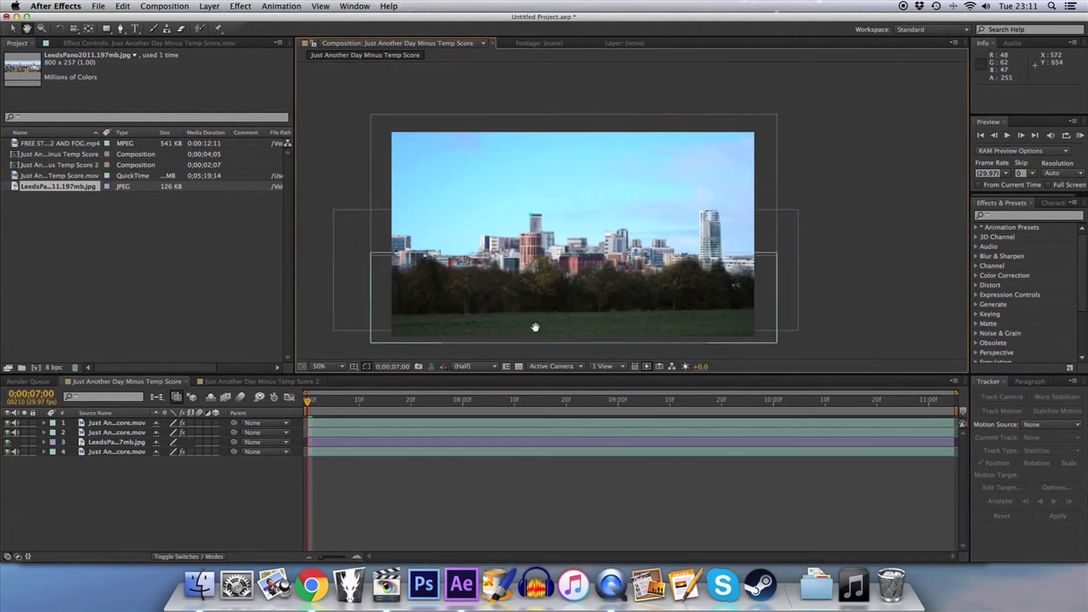
pyautogui.click(121, 443)
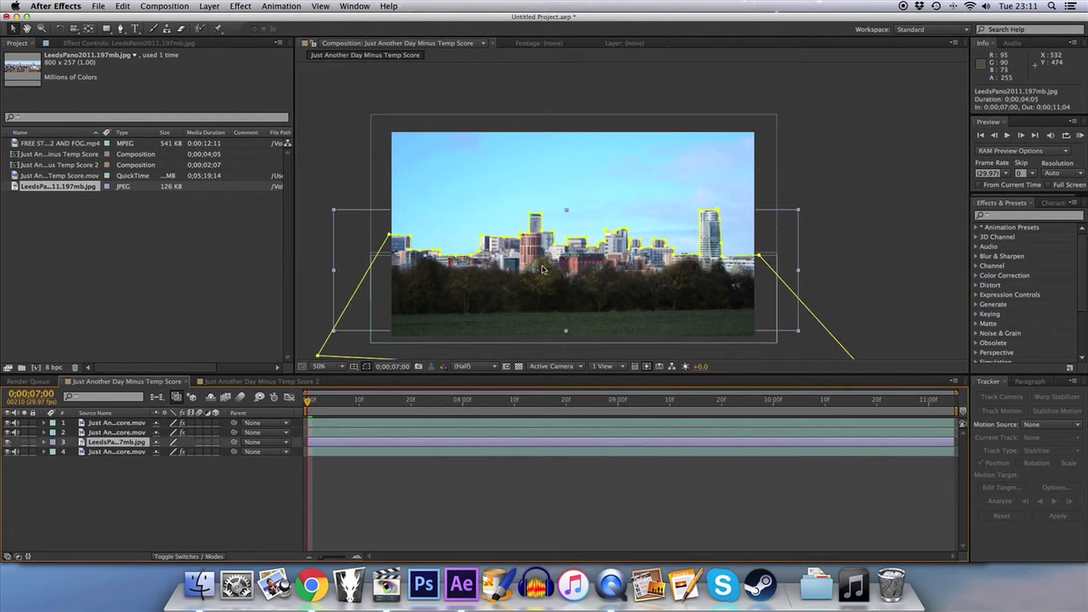
pyautogui.moveTo(544, 268); pyautogui.dragTo(552, 275)
pyautogui.click(206, 491)
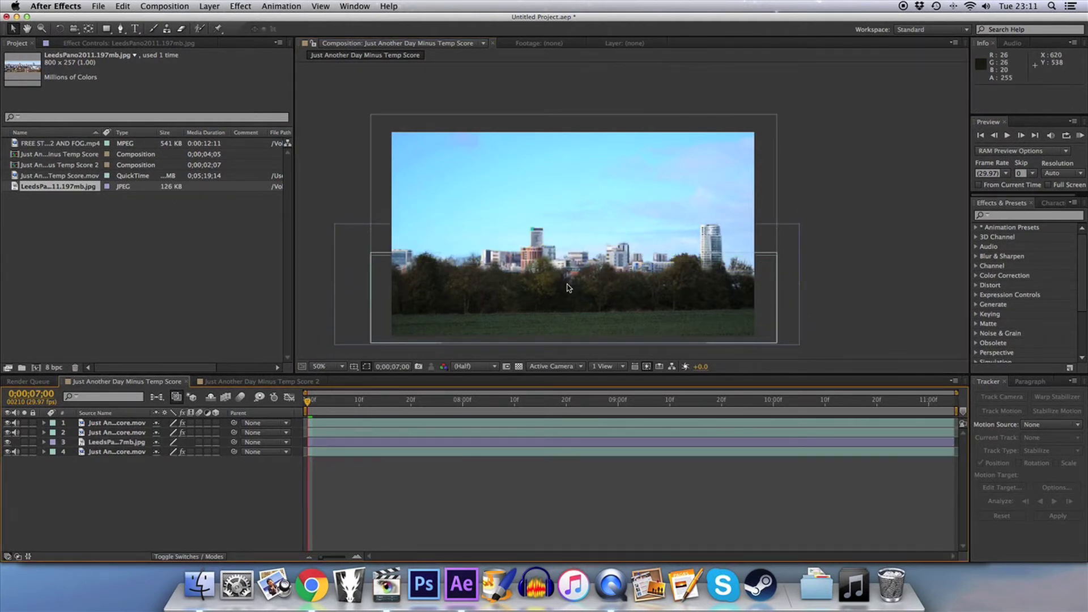
# Reshape the panorama's skyline mask, lowering its points beside the tall glass tower and along the left side to hide the low buildings
pyautogui.scroll(1, 569, 287)
pyautogui.scroll(1, 623, 272)
pyautogui.moveTo(685, 265); pyautogui.dragTo(610, 258)
pyautogui.press('v')
pyautogui.click(118, 442)
pyautogui.moveTo(805, 320); pyautogui.dragTo(579, 313)
pyautogui.moveTo(715, 273); pyautogui.dragTo(708, 311)
pyautogui.moveTo(567, 306); pyautogui.dragTo(747, 305)
pyautogui.moveTo(416, 247); pyautogui.dragTo(446, 270)
pyautogui.click(249, 484)
pyautogui.moveTo(814, 270); pyautogui.dragTo(736, 282)
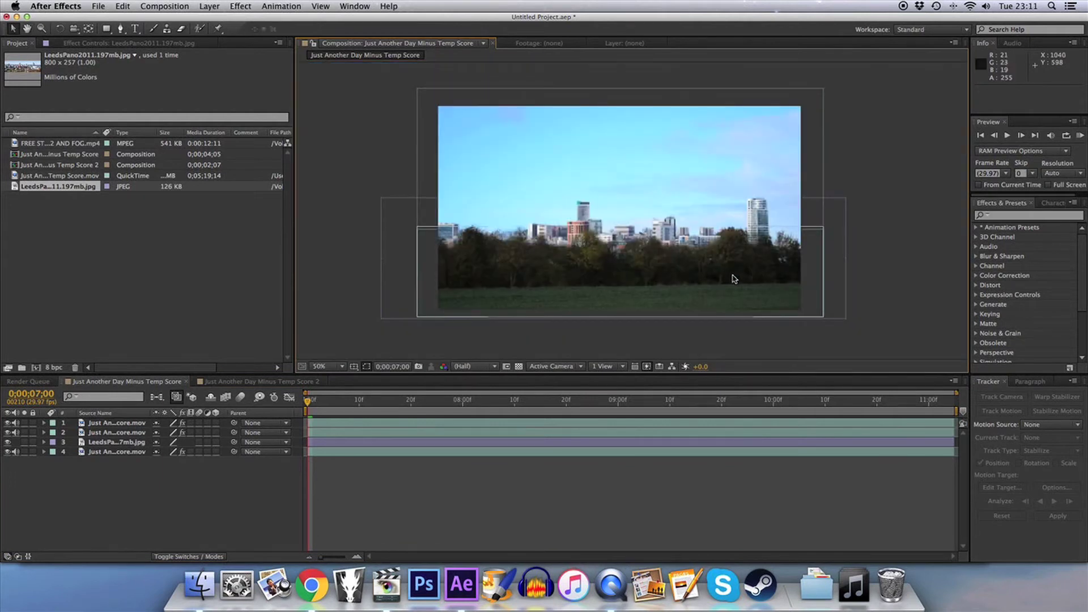
# Set the opacity of the city panorama layer to 60%
pyautogui.press('.')
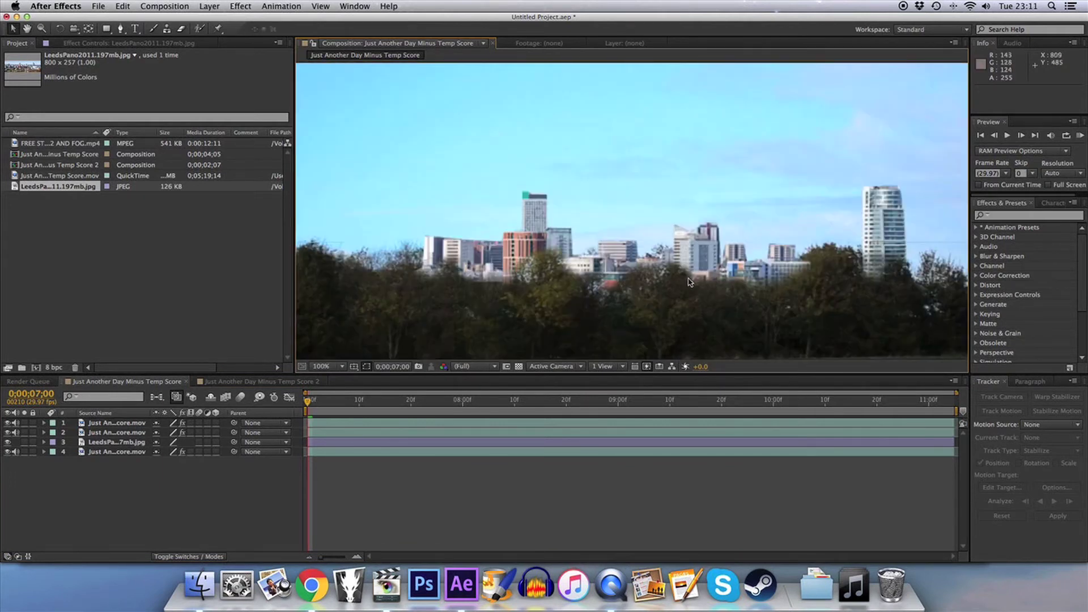
pyautogui.click(113, 442)
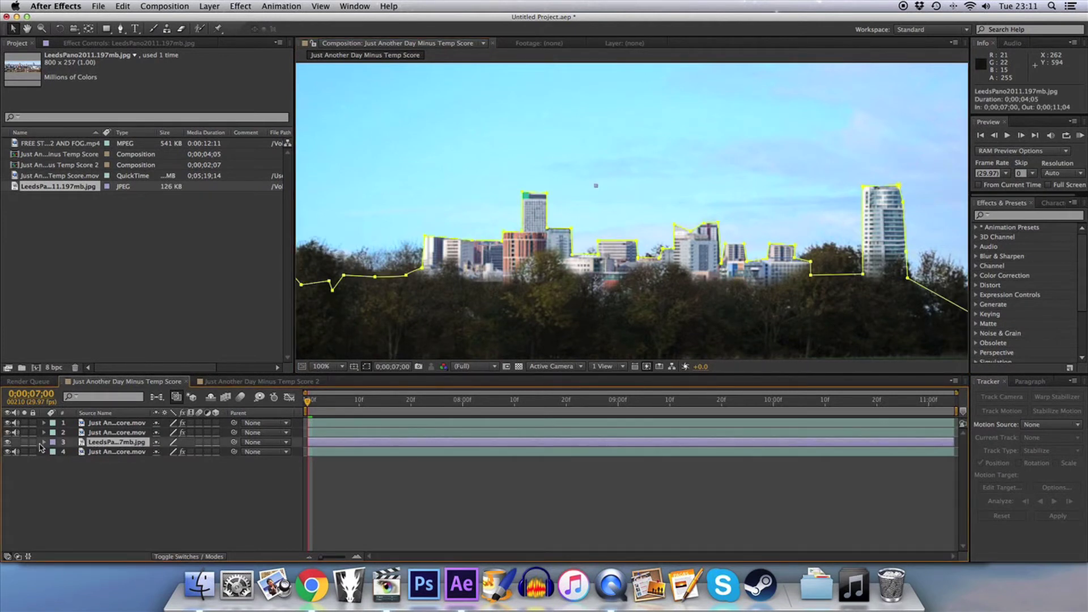
pyautogui.click(44, 442)
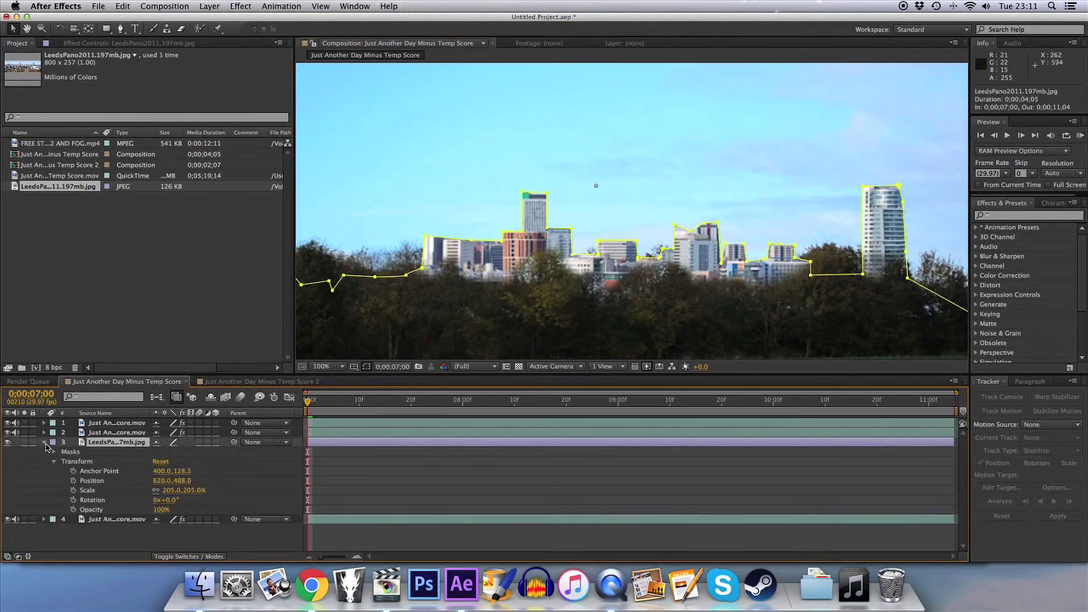
pyautogui.click(161, 509)
pyautogui.write('60')
pyautogui.press('Return')
pyautogui.click(177, 535)
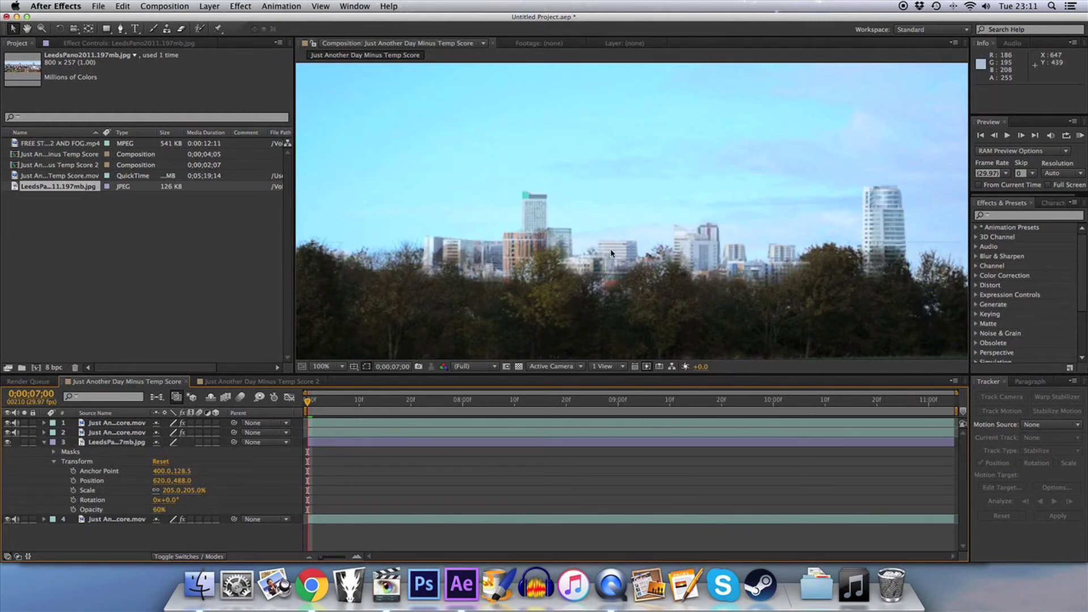
# Find the Tint effect and apply it to the city panorama layer
pyautogui.scroll(-2, 611, 253)
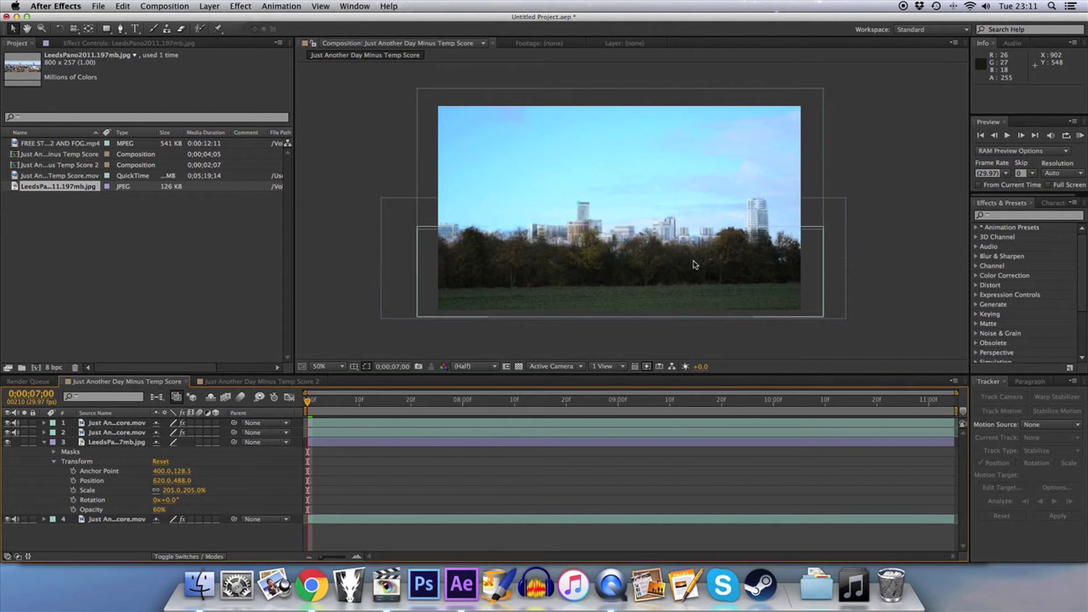
pyautogui.scroll(2, 696, 264)
pyautogui.scroll(-2, 695, 265)
pyautogui.scroll(2, 695, 265)
pyautogui.click(1047, 216)
pyautogui.write('tint')
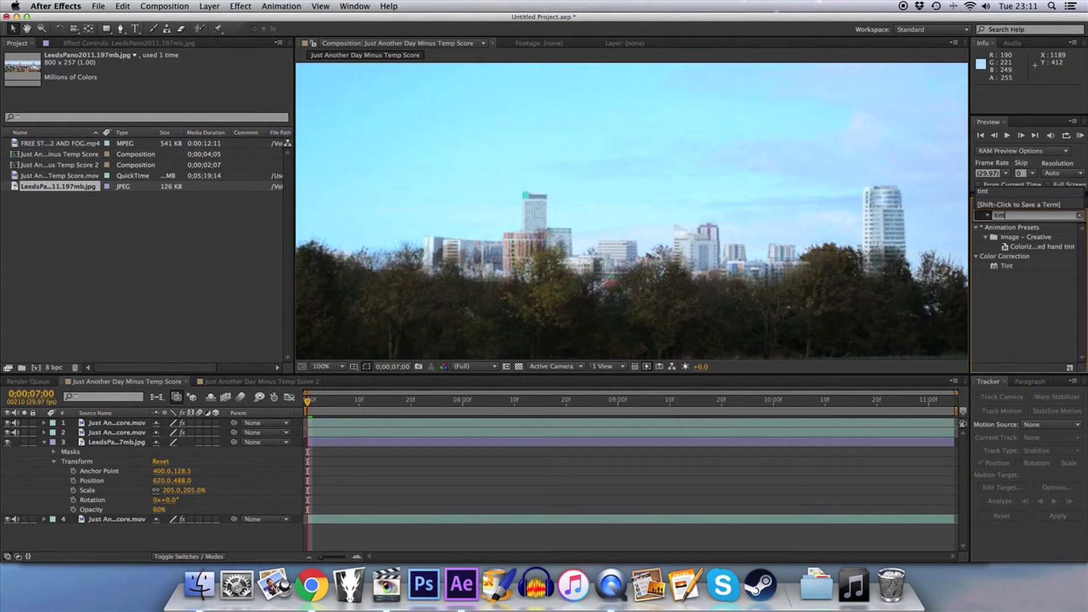
pyautogui.moveTo(1007, 268); pyautogui.dragTo(104, 444)
# Set the Tint effect's Map White To color by sampling the light blue of the sky
pyautogui.moveTo(89, 292); pyautogui.dragTo(102, 79)
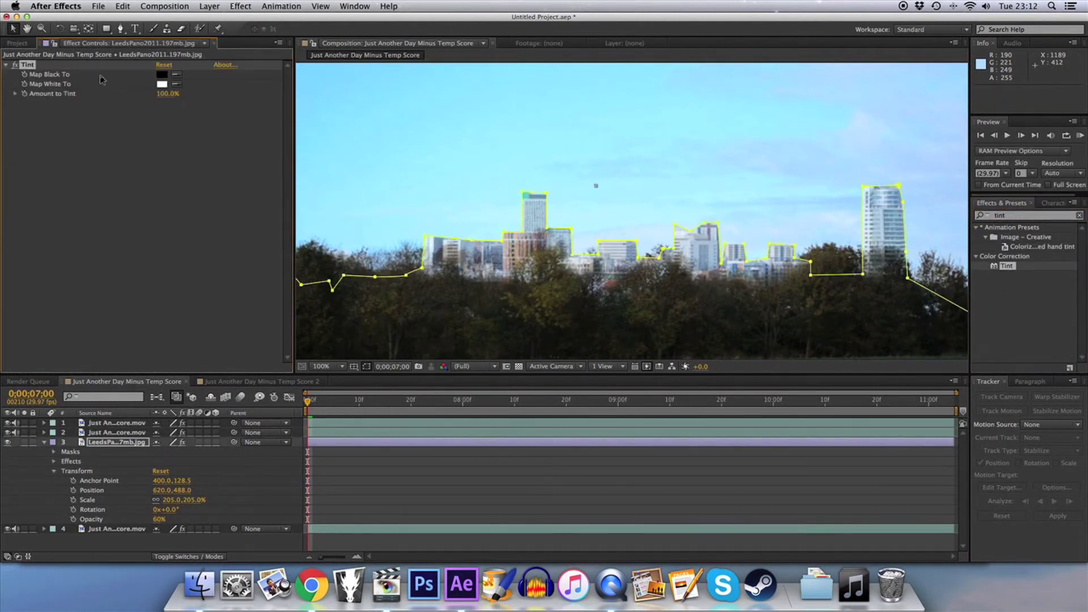
pyautogui.click(177, 86)
pyautogui.click(461, 138)
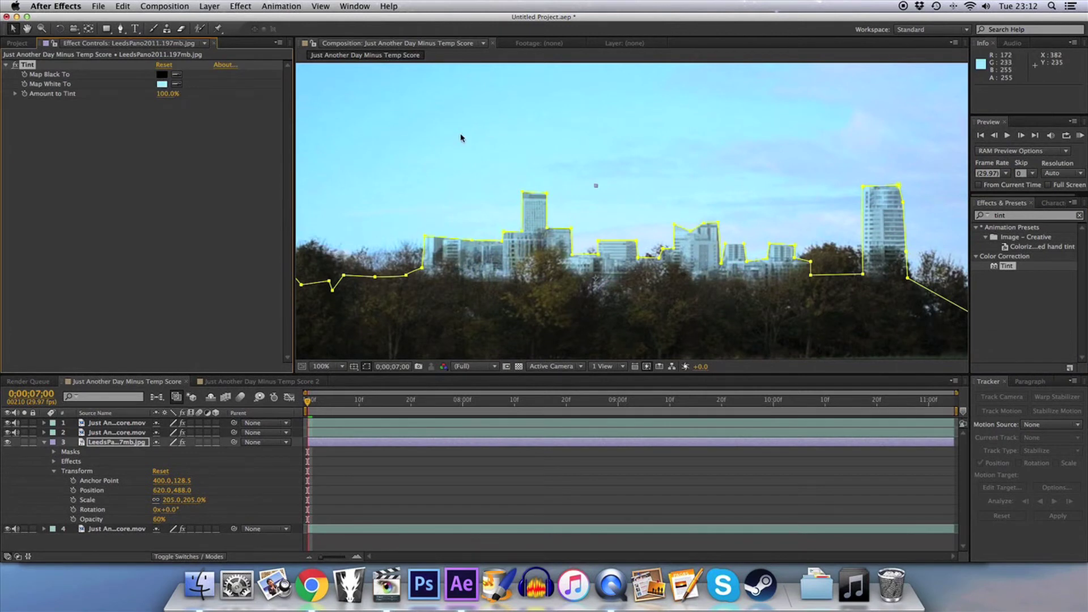
# Set the Tint effect's Amount to Tint to 20% and sample the sky's light blue for Map Black To
pyautogui.click(165, 94)
pyautogui.write('20')
pyautogui.press('Return')
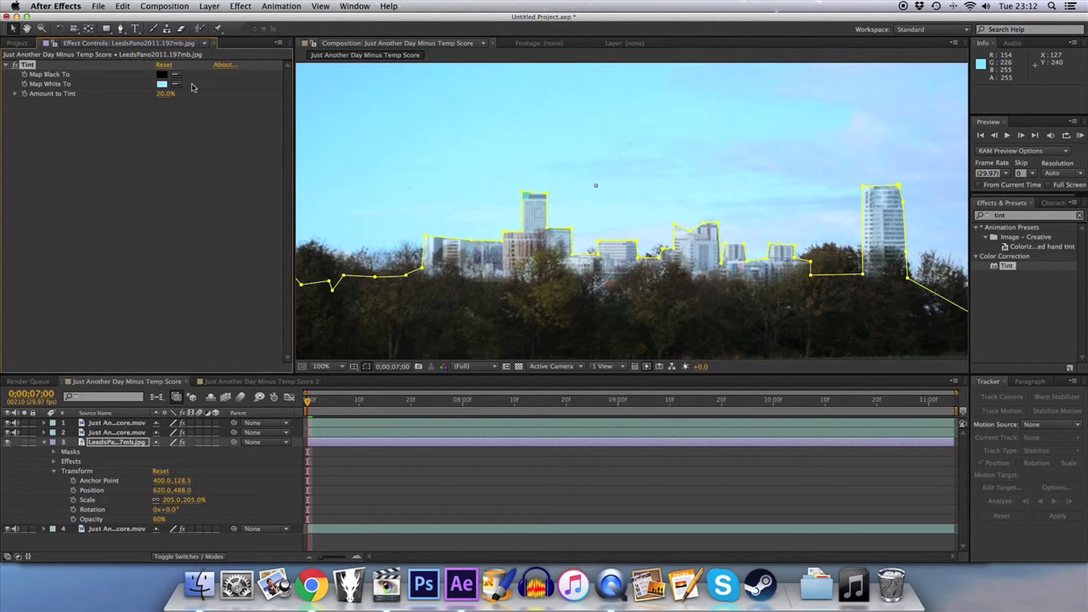
pyautogui.click(177, 74)
pyautogui.click(469, 189)
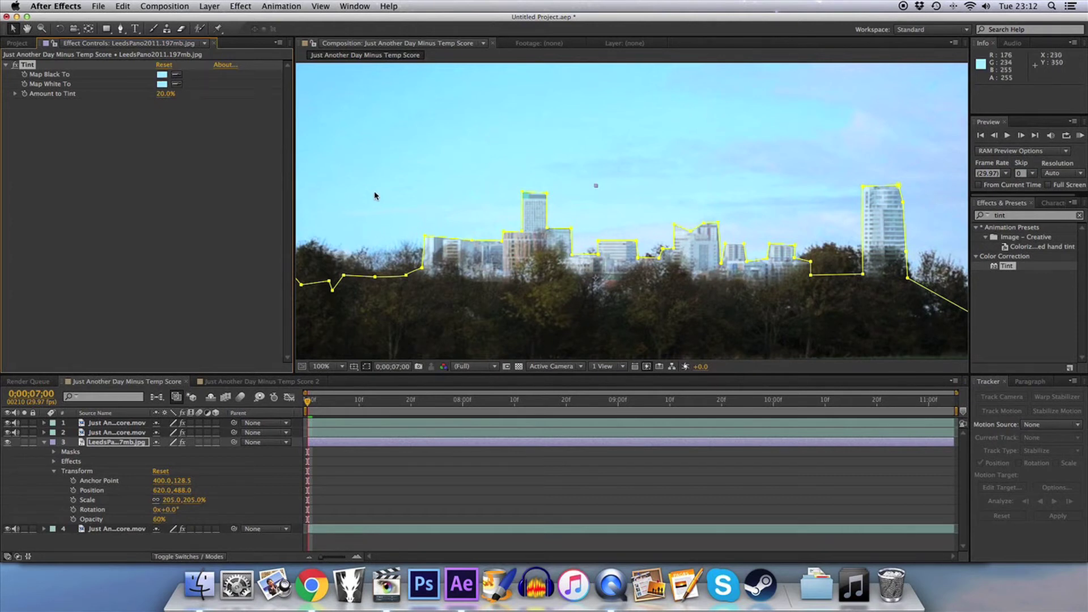
pyautogui.click(75, 542)
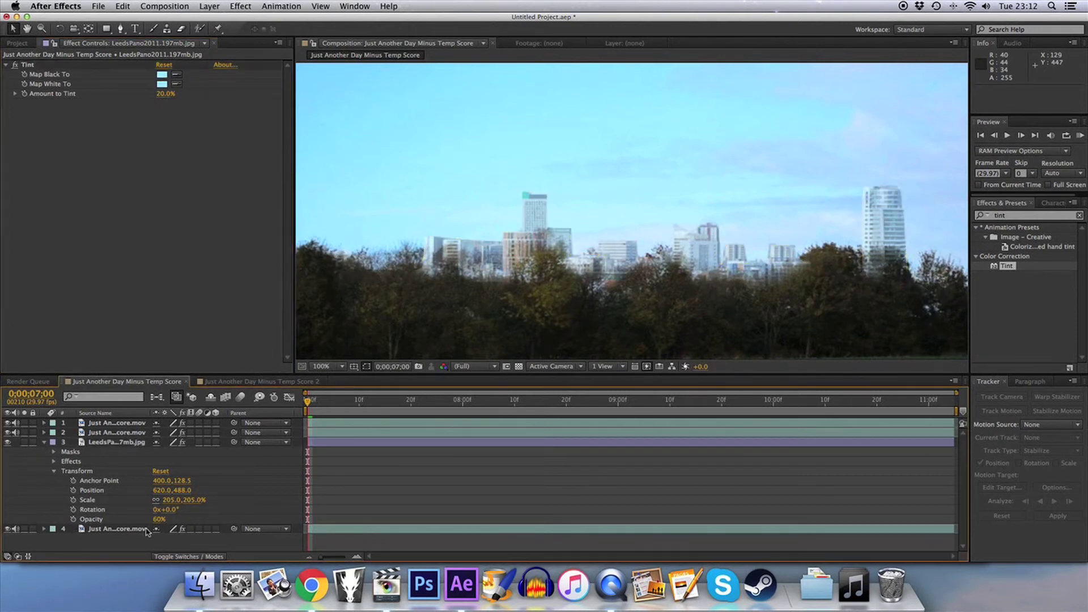
pyautogui.press(',')
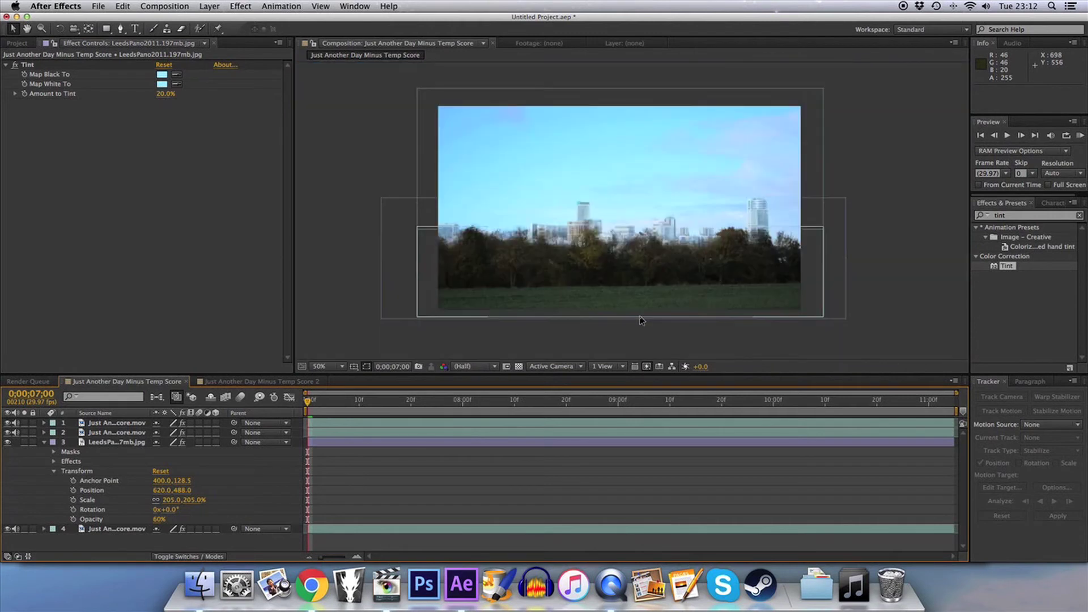
pyautogui.press('.')
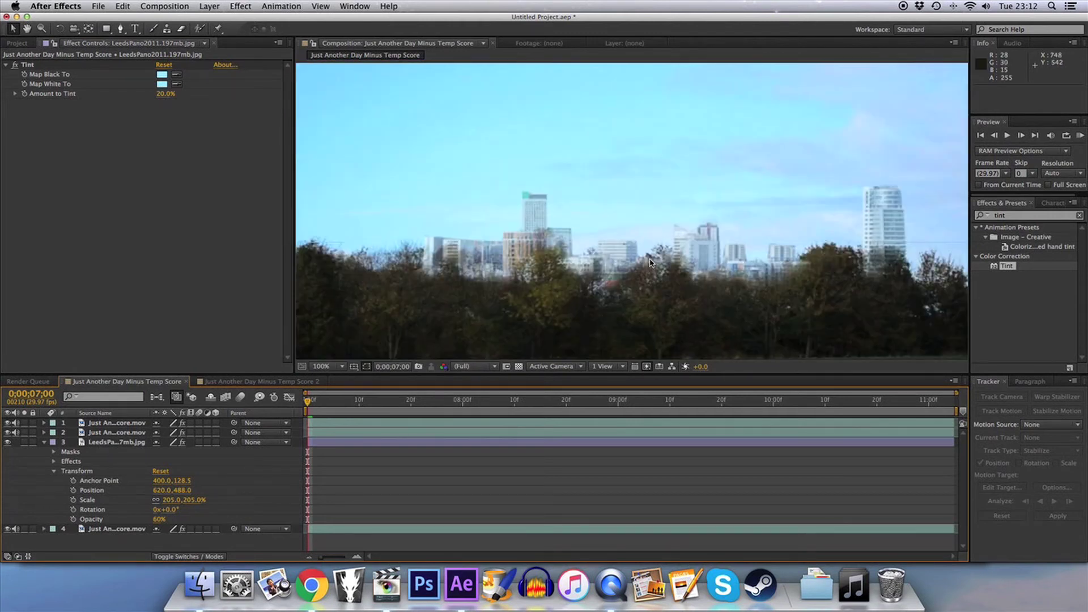
# Find the Gaussian Blur effect and apply it to the city panorama layer
pyautogui.click(1016, 215)
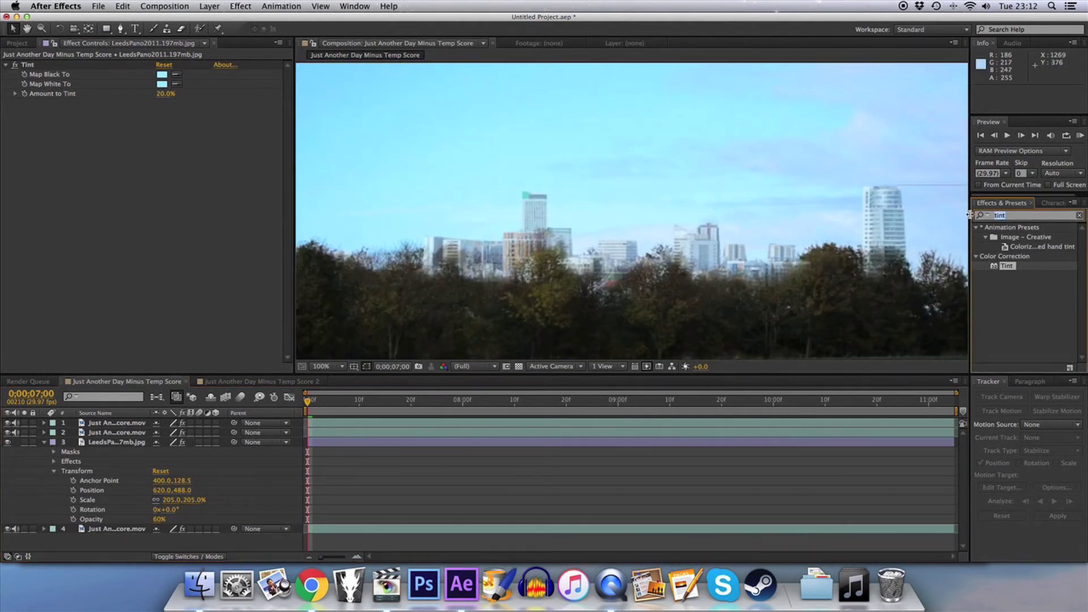
pyautogui.write('gauss')
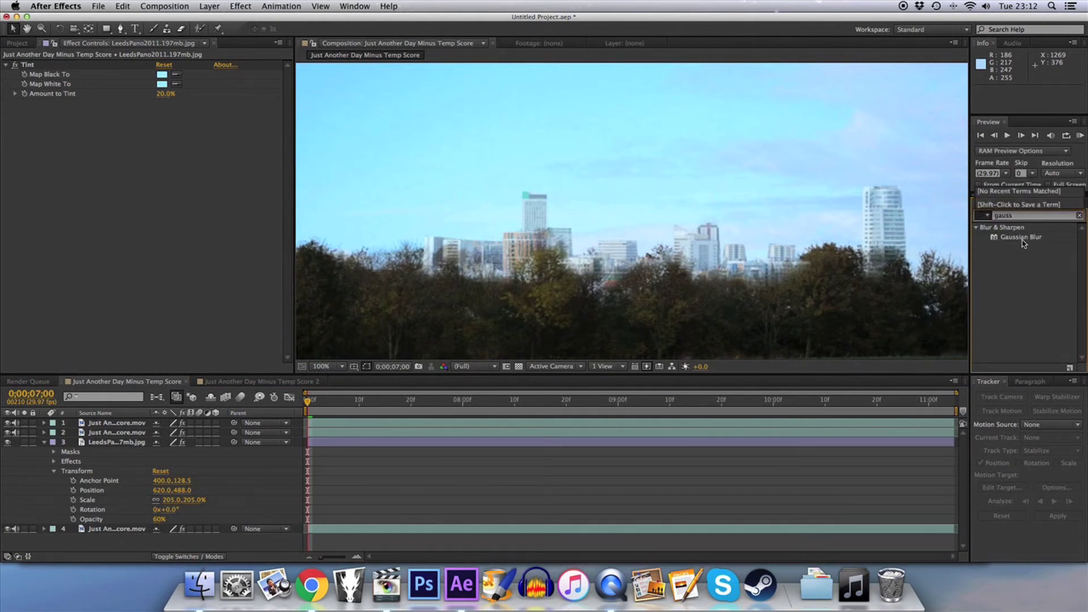
pyautogui.moveTo(1022, 236); pyautogui.dragTo(73, 221)
# Try Gaussian Blur Blurriness values of 2.0 and 0.5 on the city panorama
pyautogui.moveTo(161, 113); pyautogui.dragTo(167, 113)
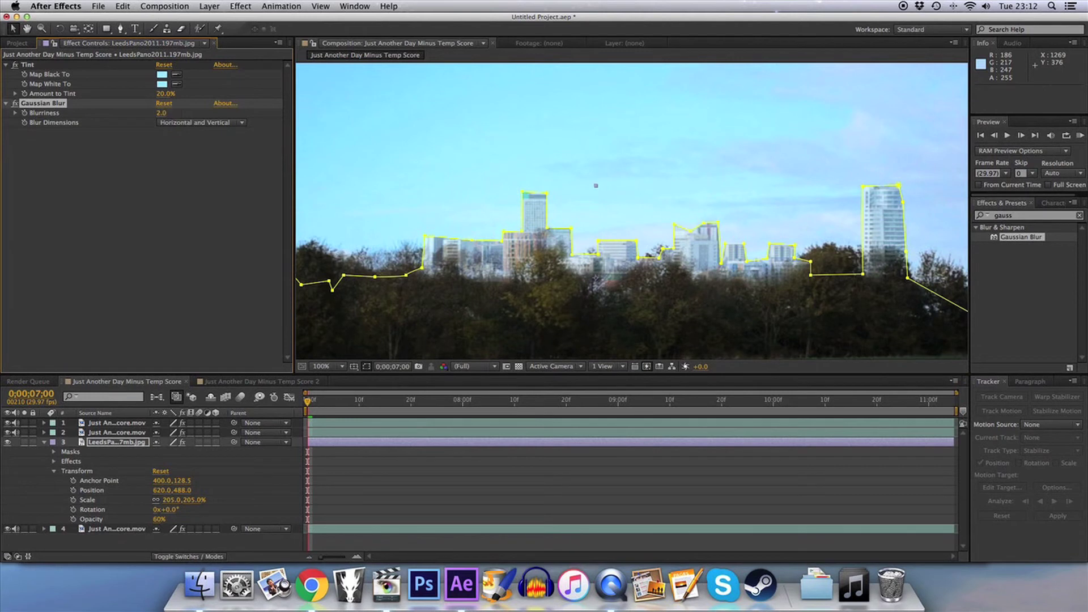
pyautogui.click(165, 113)
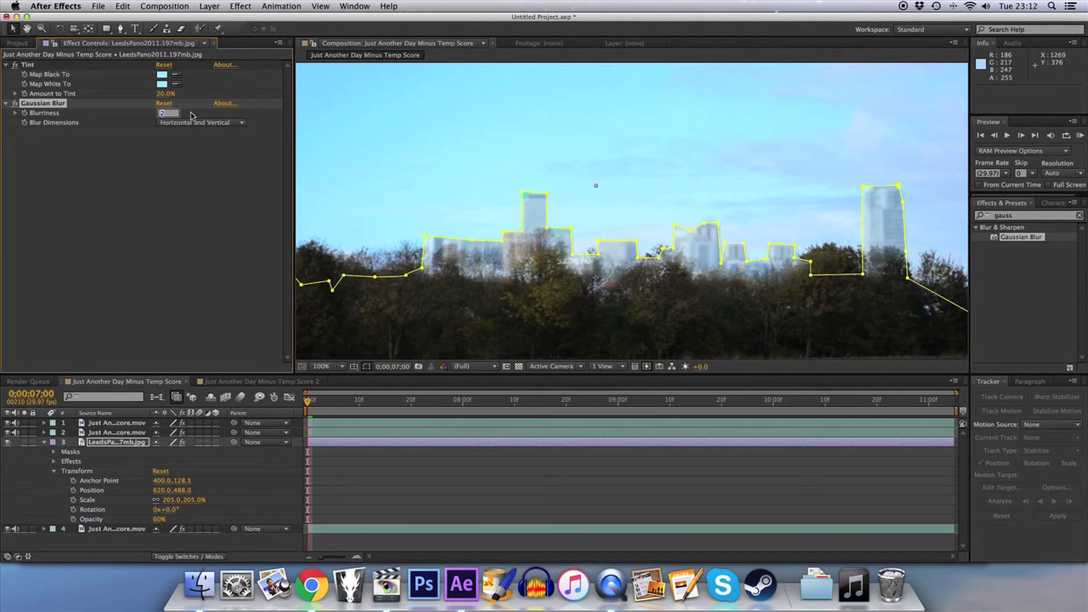
pyautogui.write('0.5')
pyautogui.press('Return')
pyautogui.click(192, 543)
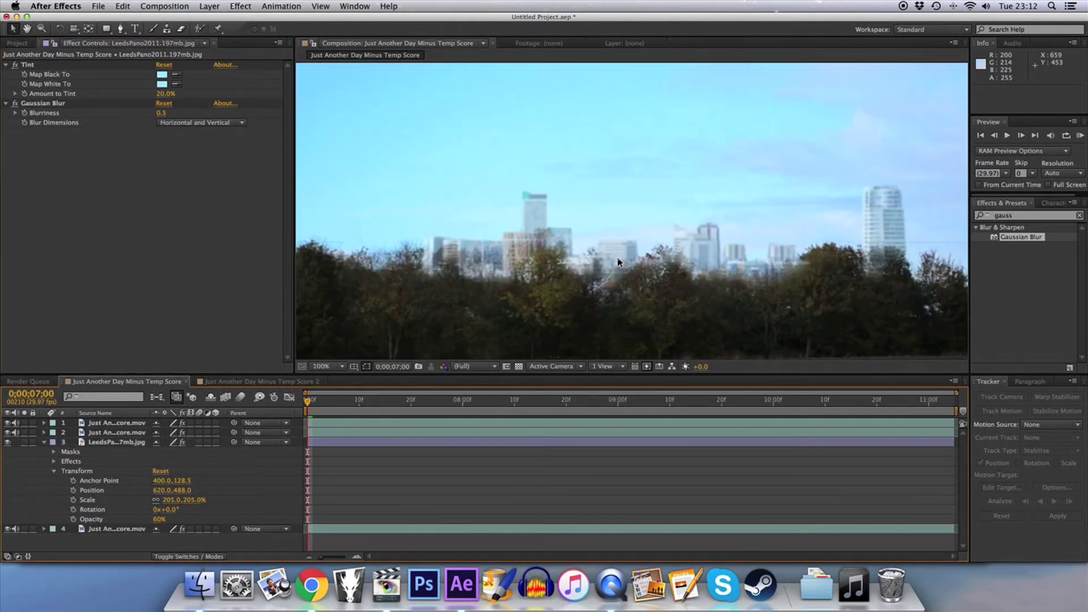
pyautogui.scroll(-2, 740, 297)
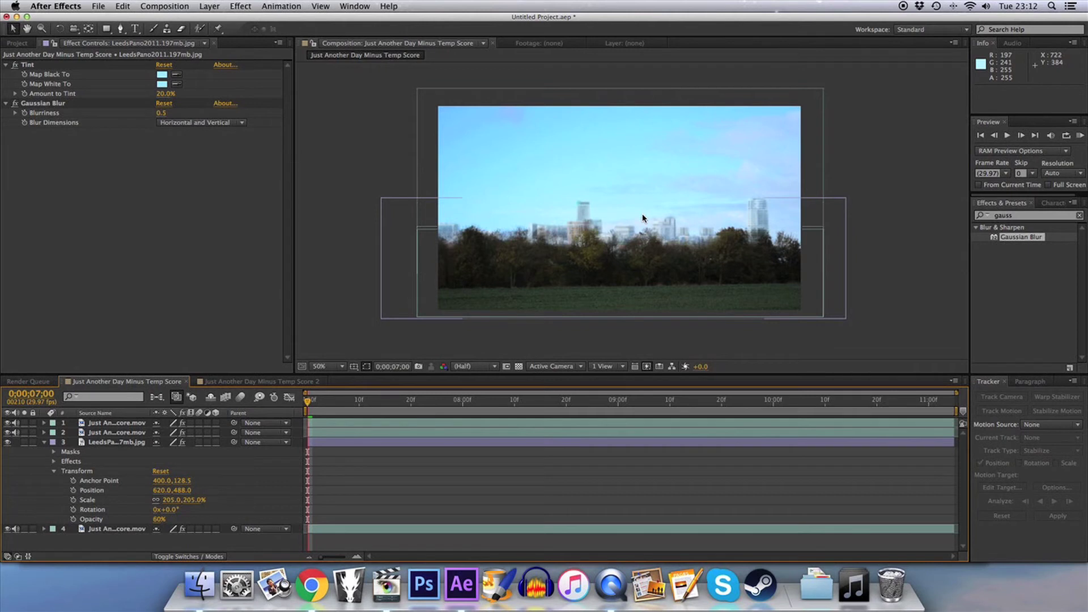
# Set the city panorama's Gaussian Blur Blurriness to 0.1
pyautogui.press('/')
pyautogui.click(163, 112)
pyautogui.write('0.1')
pyautogui.press('Return')
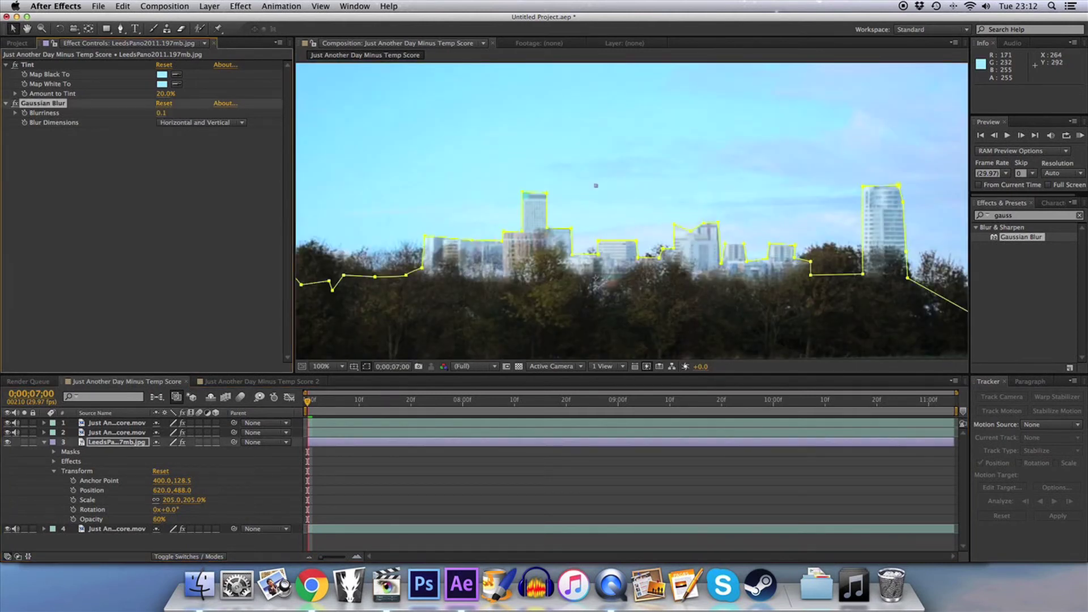
pyautogui.click(150, 547)
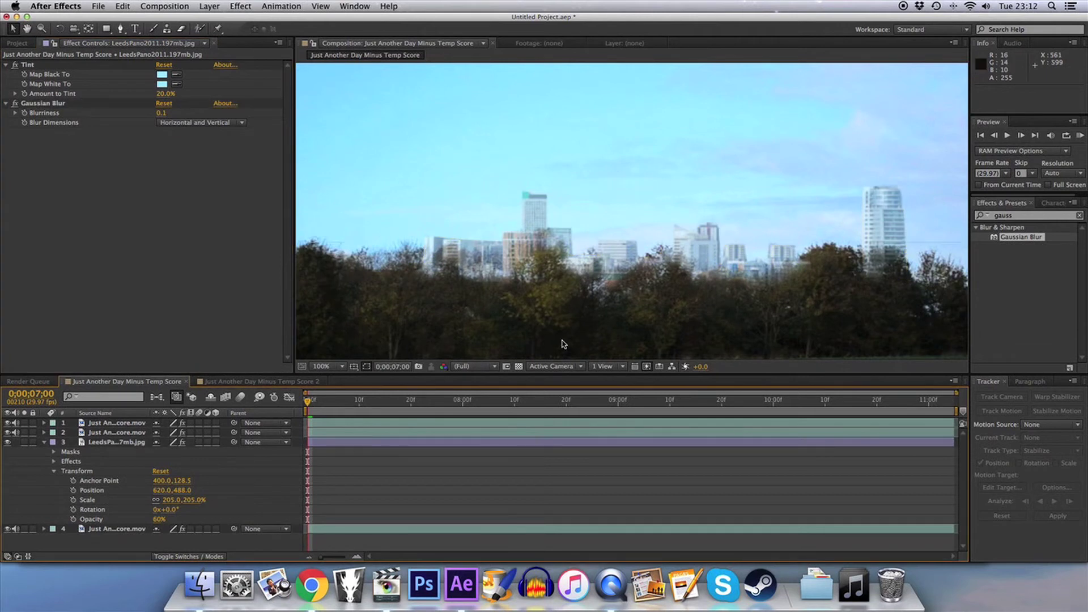
# Set the Mask Feather of the city panorama's Mask 1 to 1 pixel and collapse the layer's properties
pyautogui.click(54, 452)
pyautogui.click(63, 462)
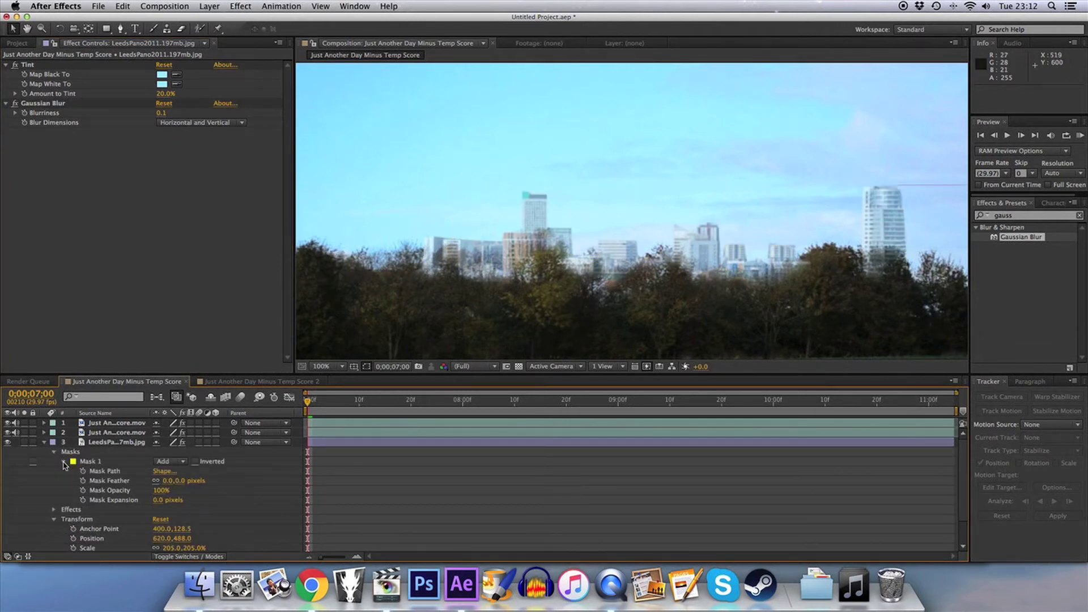
pyautogui.click(169, 482)
pyautogui.write('1')
pyautogui.press('Return')
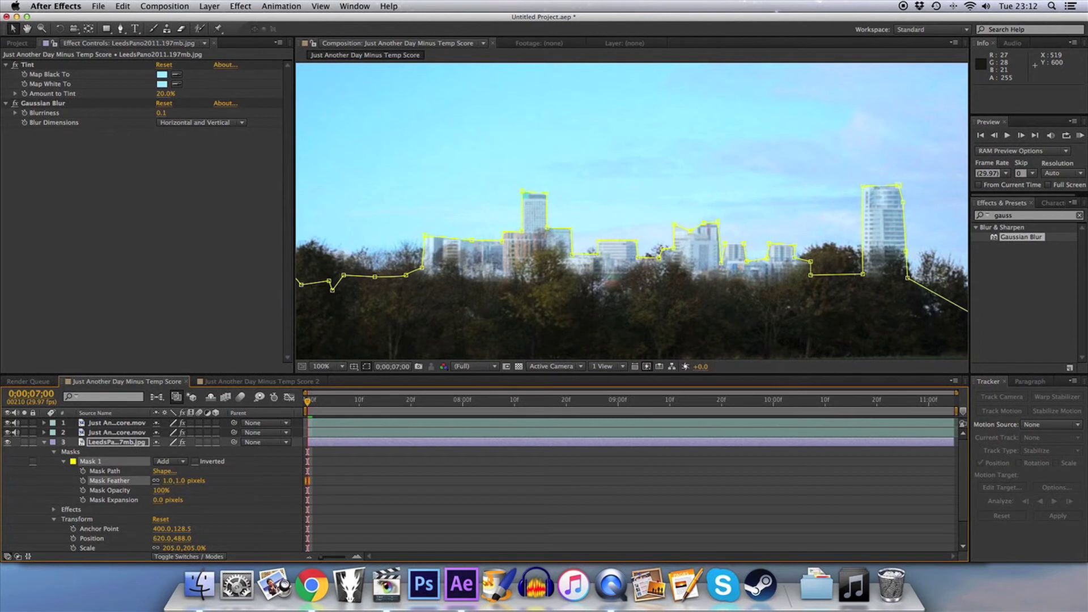
pyautogui.hotkey('ctrl', '`')
pyautogui.click(115, 499)
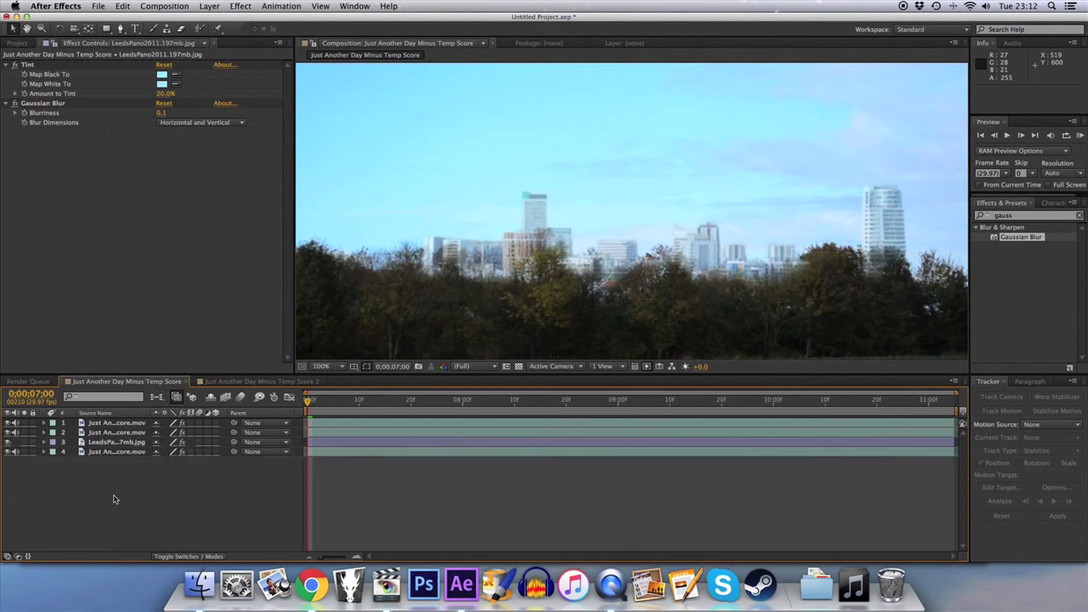
# Raise the mask points below the tall glass tower on both tree foreground layers so the treetops cover its base
pyautogui.click(125, 433)
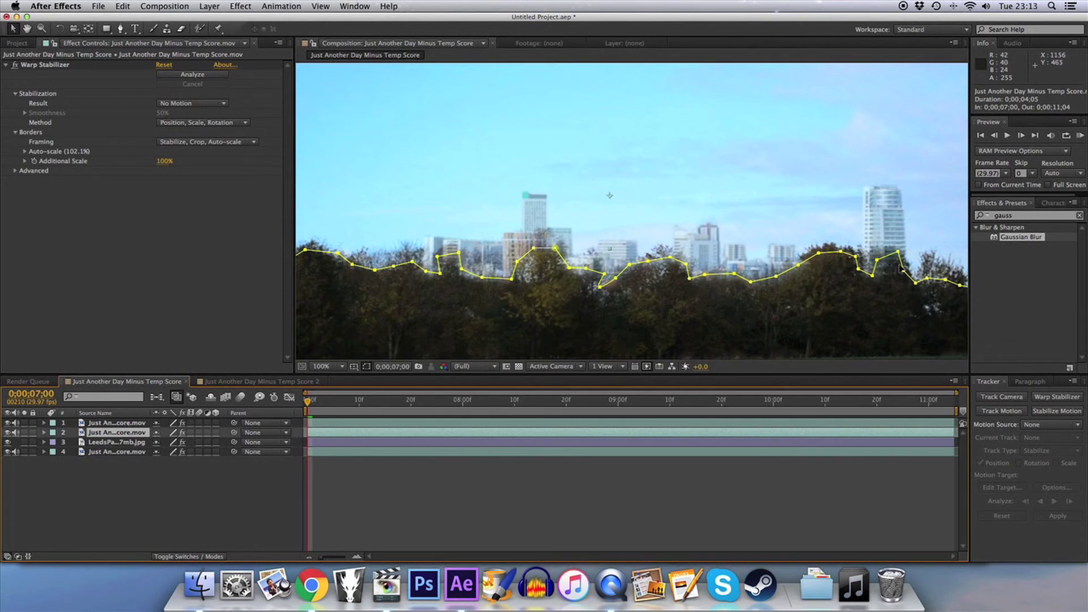
pyautogui.click(132, 424)
pyautogui.click(868, 268)
pyautogui.moveTo(871, 271); pyautogui.dragTo(868, 245)
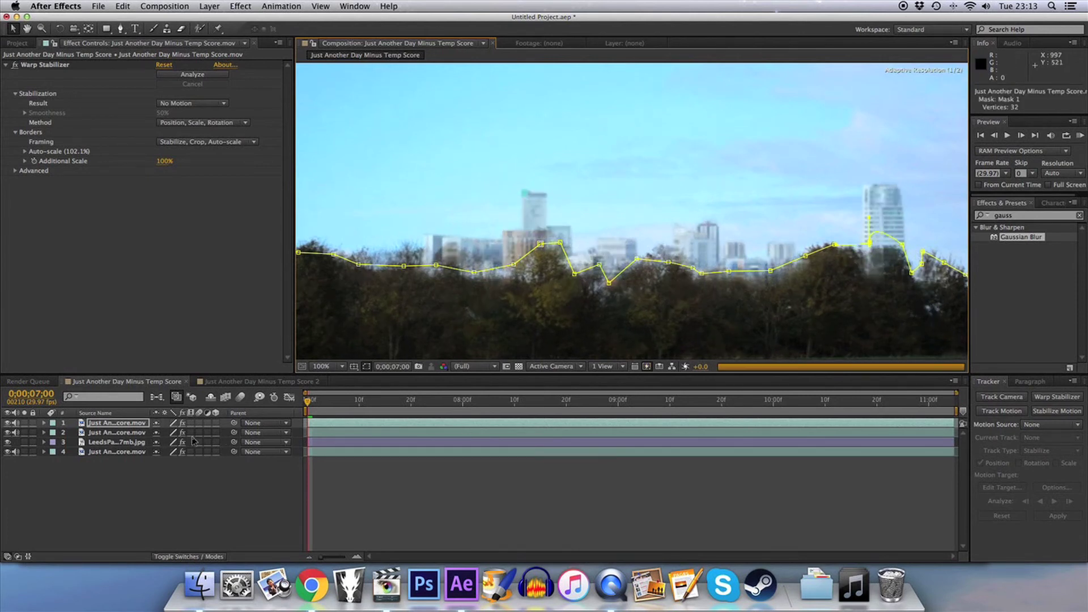
pyautogui.click(116, 432)
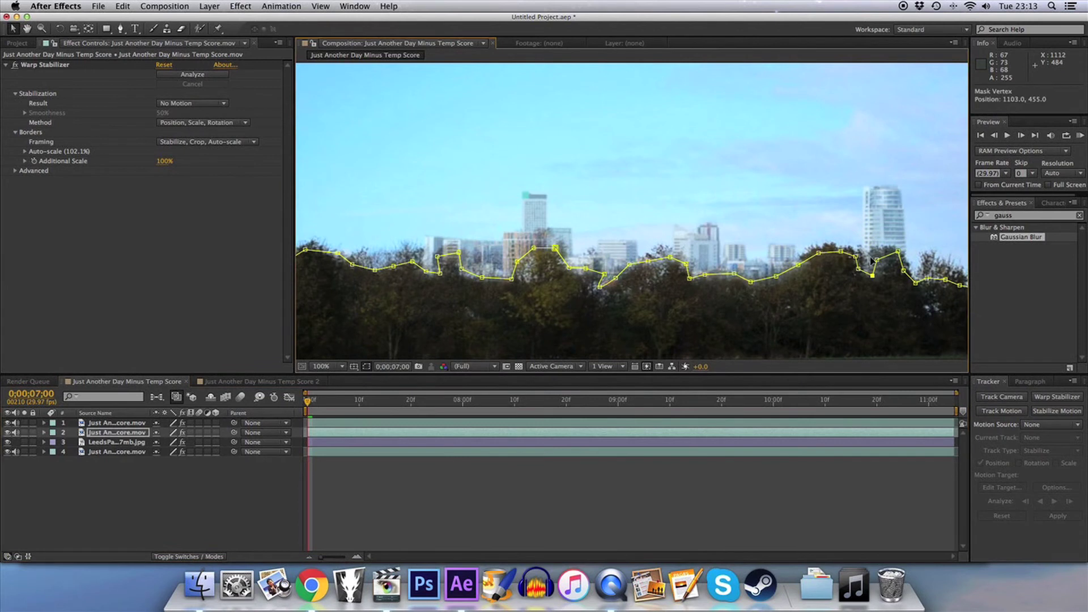
pyautogui.moveTo(872, 275); pyautogui.dragTo(877, 251)
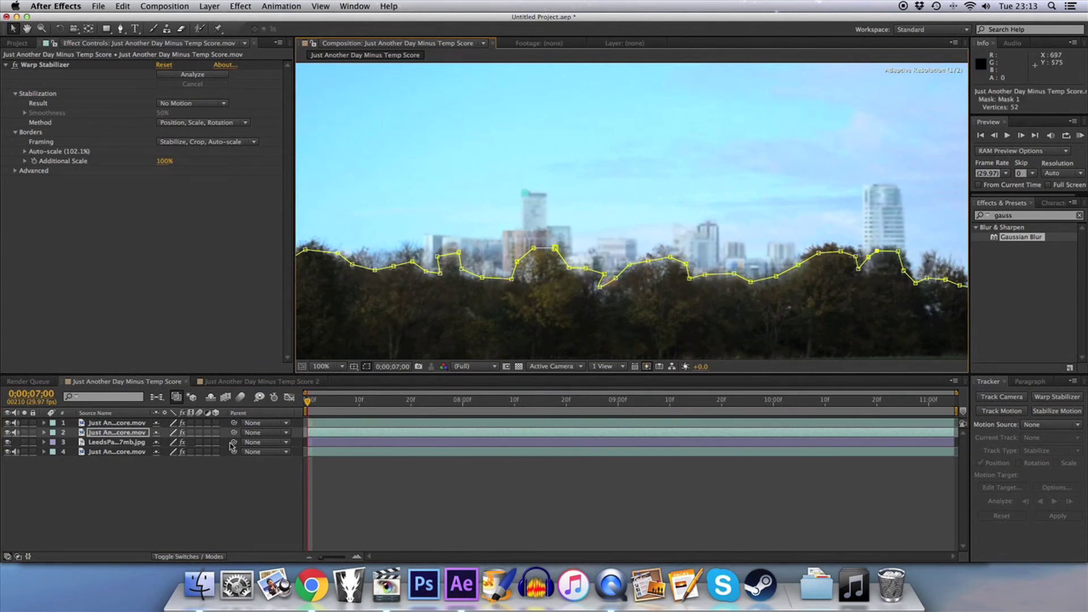
pyautogui.click(191, 485)
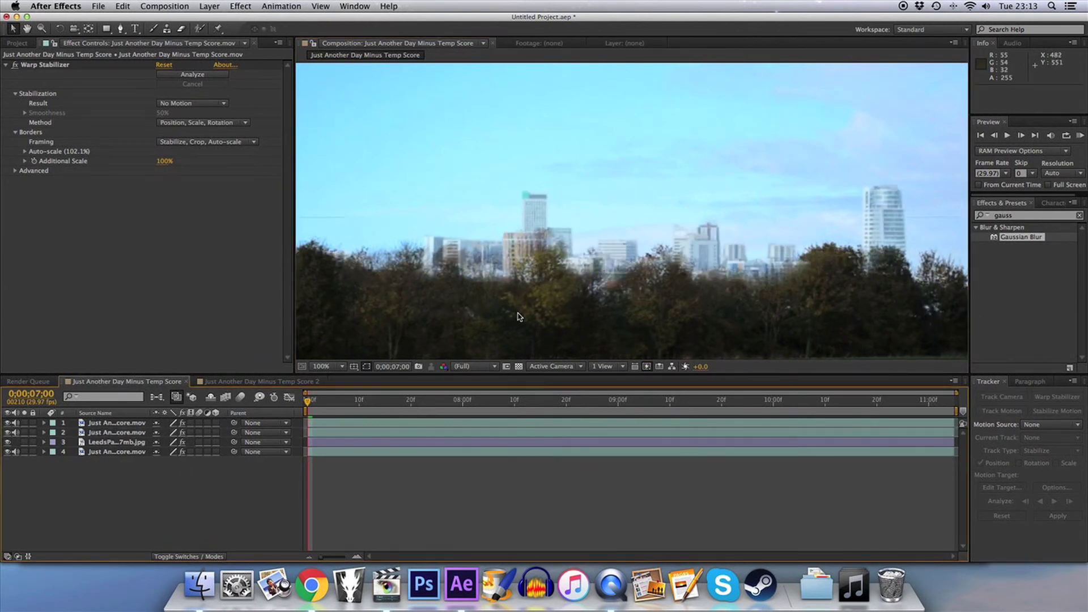
pyautogui.scroll(-2, 517, 317)
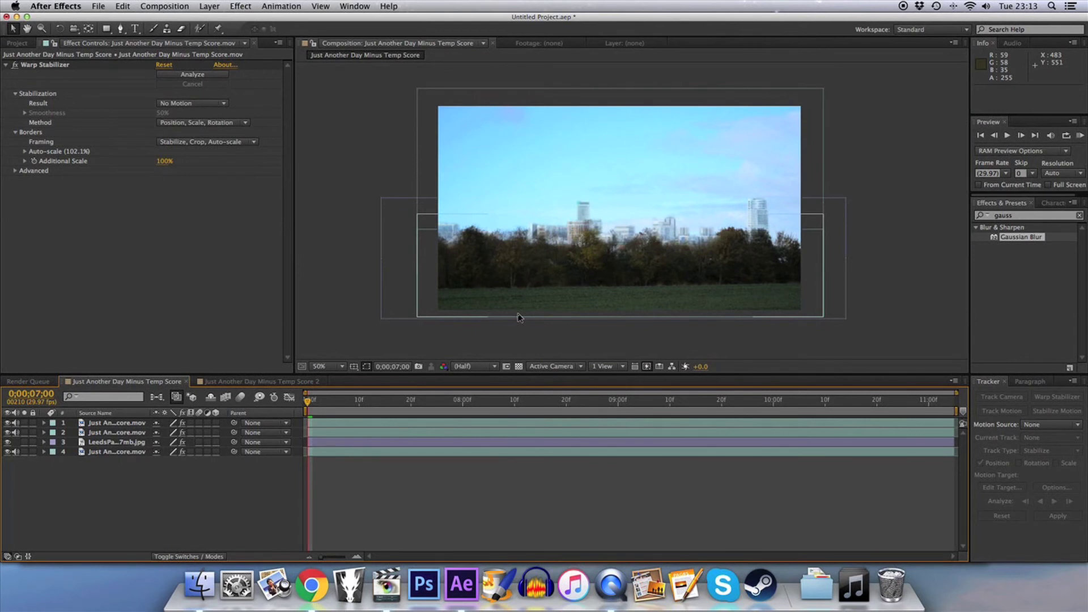
pyautogui.scroll(1, 520, 318)
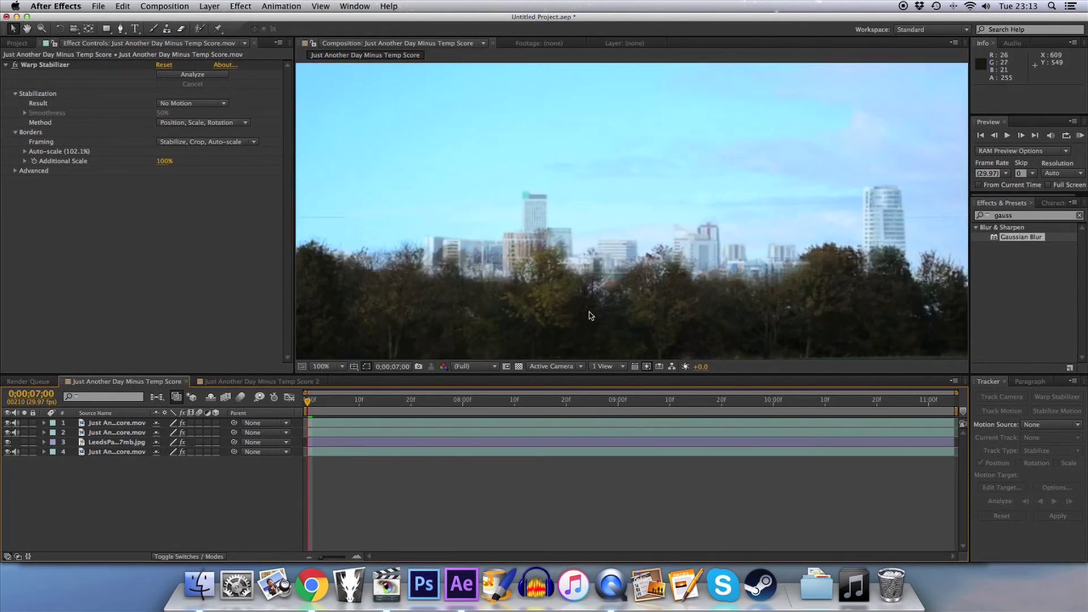
pyautogui.scroll(-1, 589, 315)
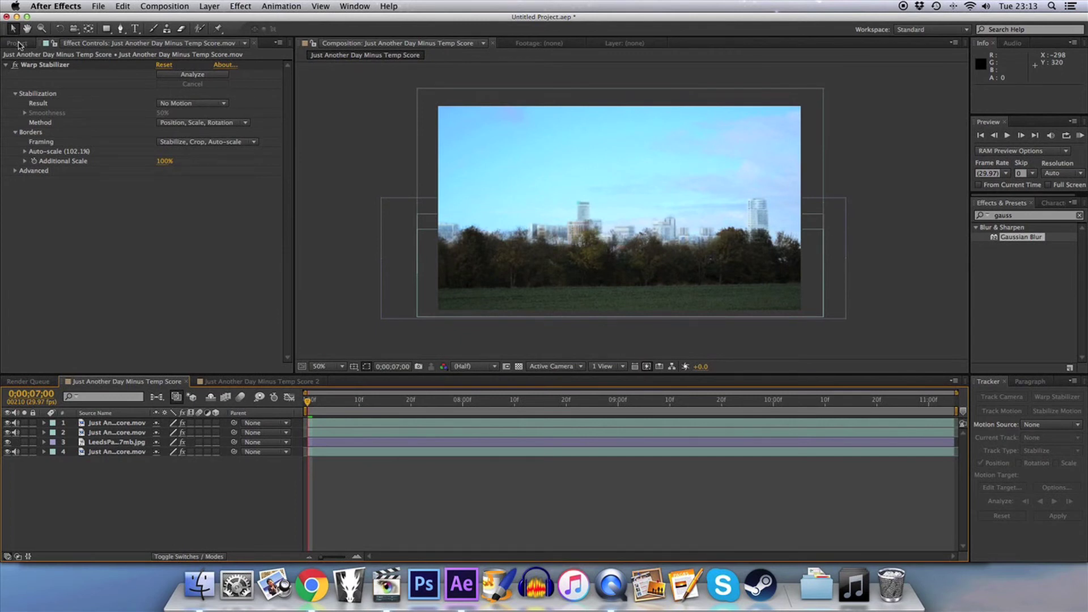
# Add the smoke and fog stock footage to the composition as the top layer and scrub through it
pyautogui.click(19, 43)
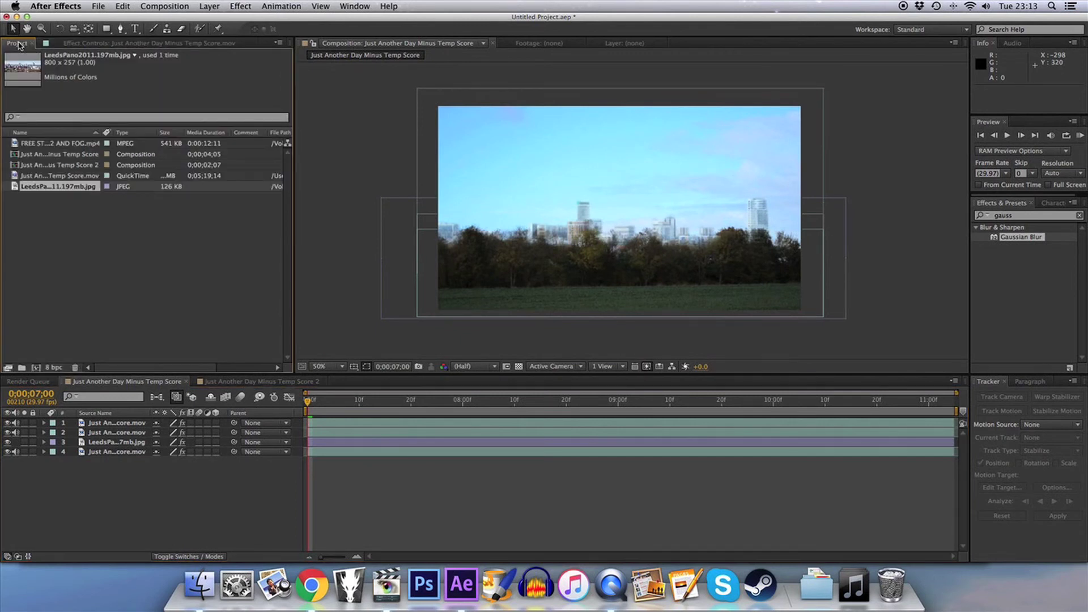
pyautogui.click(71, 146)
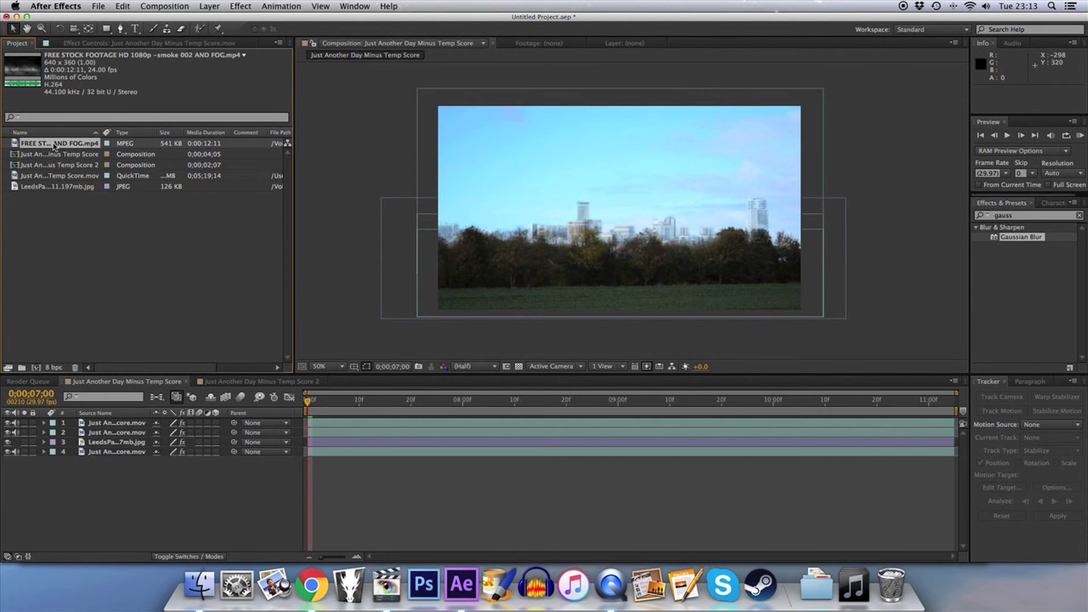
pyautogui.moveTo(59, 146); pyautogui.dragTo(671, 216)
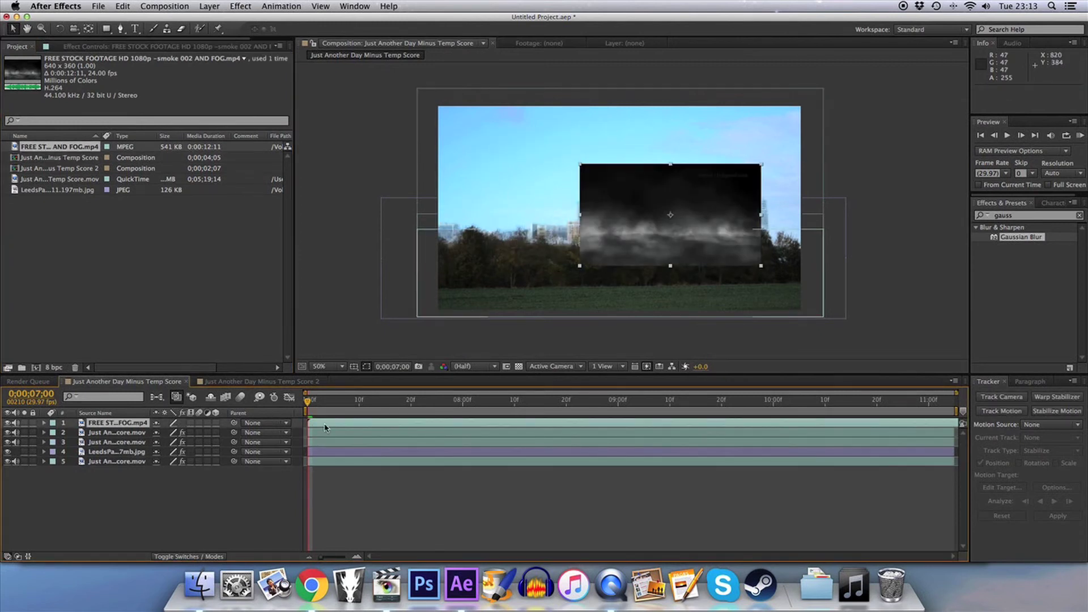
pyautogui.click(318, 401)
pyautogui.click(686, 403)
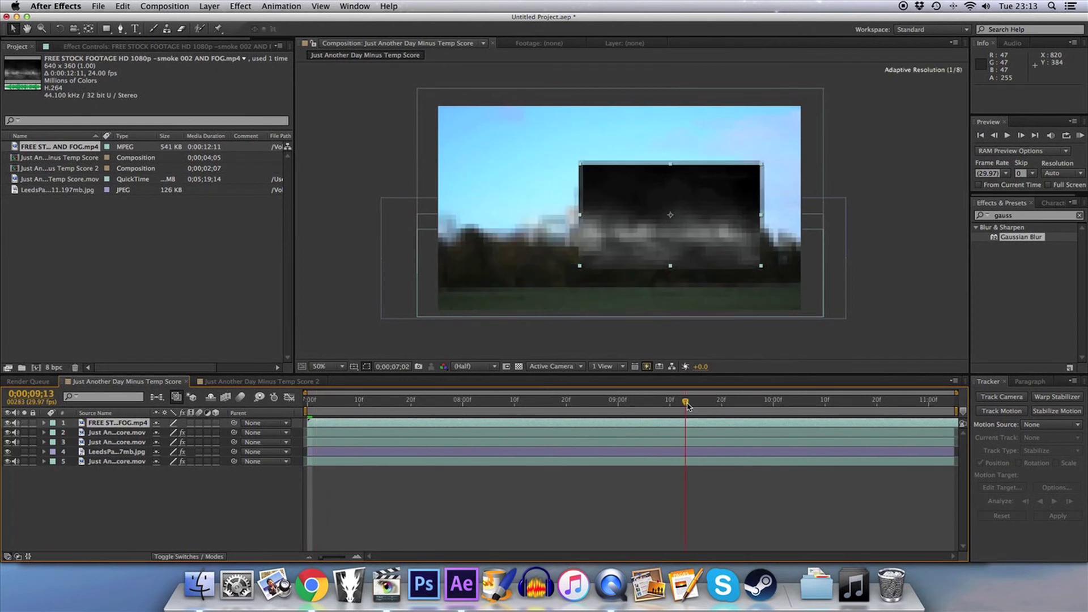
pyautogui.press('Home')
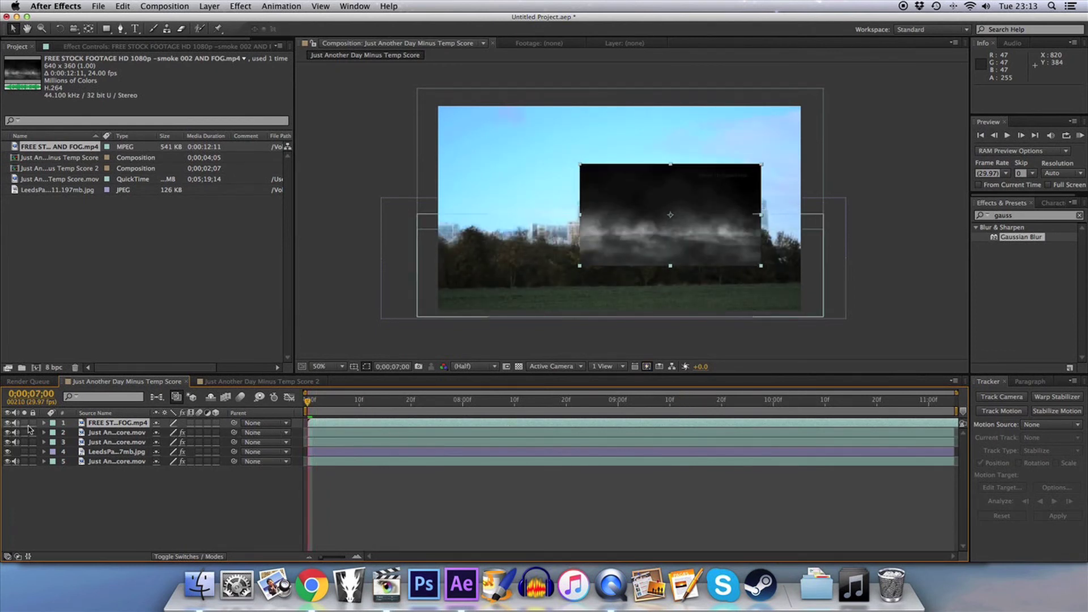
# Set the fog layer's blending mode to Screen and move it between the masked tree layers and the city panorama
pyautogui.rightClick(119, 425)
pyautogui.moveTo(186, 292)
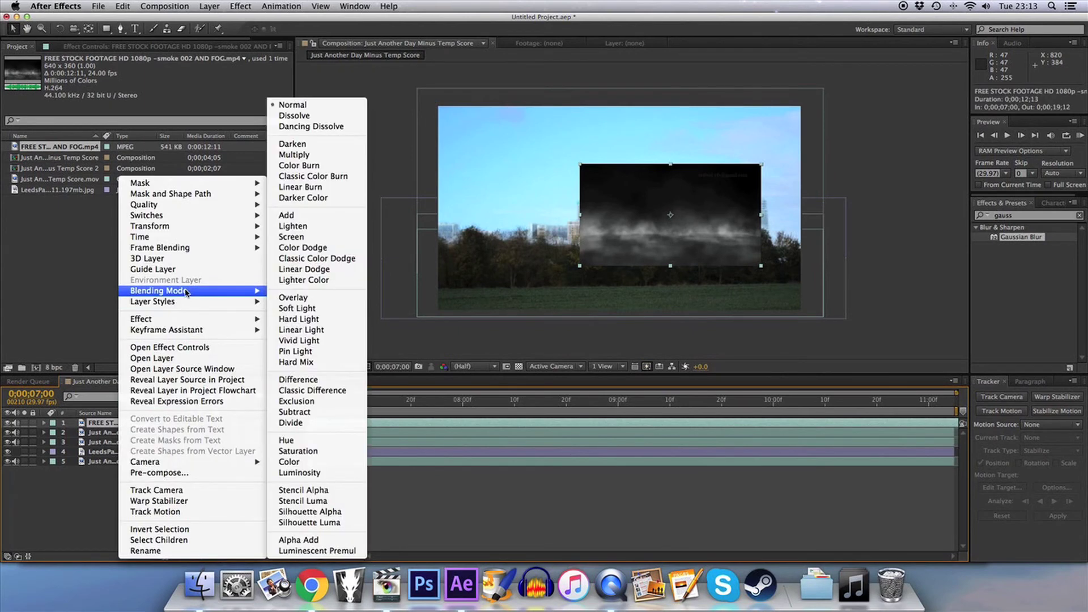
pyautogui.click(292, 236)
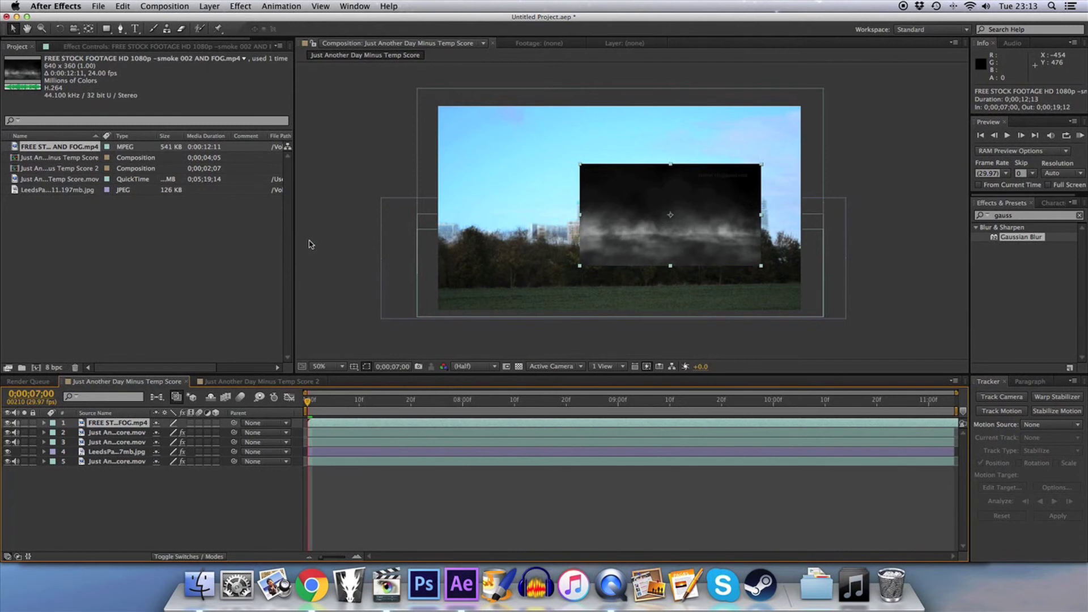
pyautogui.moveTo(106, 429); pyautogui.dragTo(110, 448)
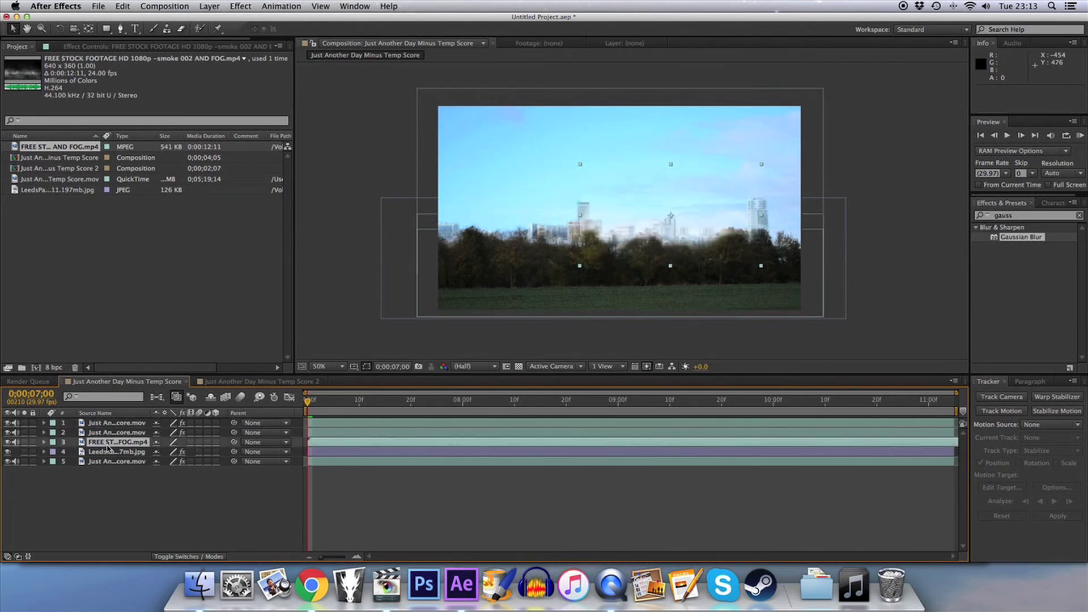
# Scale the fog layer to 227% and position it at 698, 428 so it spans the frame
pyautogui.click(44, 442)
pyautogui.click(54, 454)
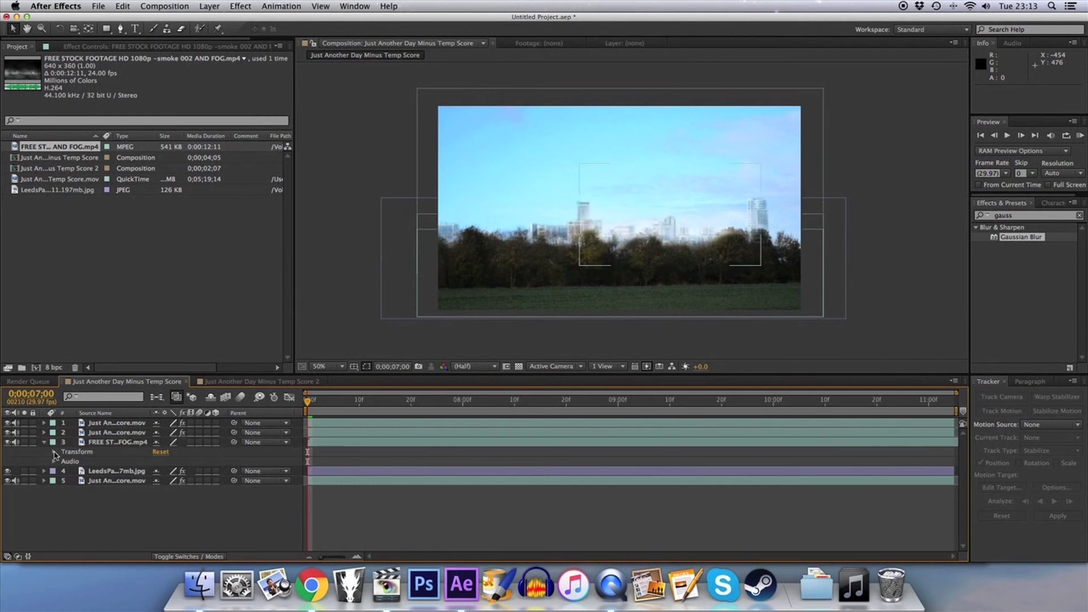
pyautogui.moveTo(170, 480); pyautogui.dragTo(246, 483)
pyautogui.moveTo(687, 202); pyautogui.dragTo(665, 212)
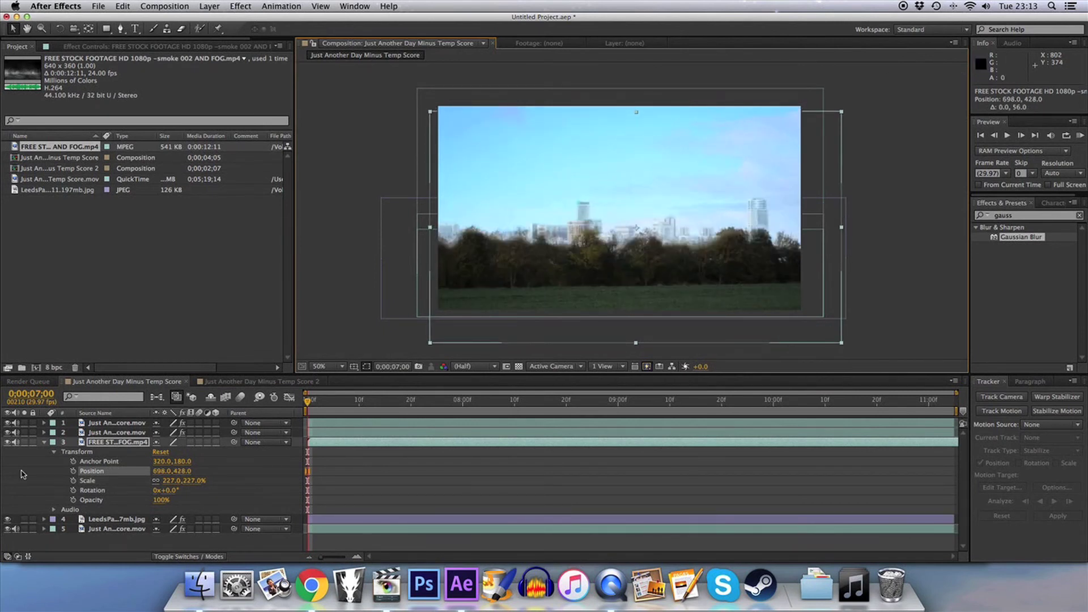
pyautogui.click(45, 443)
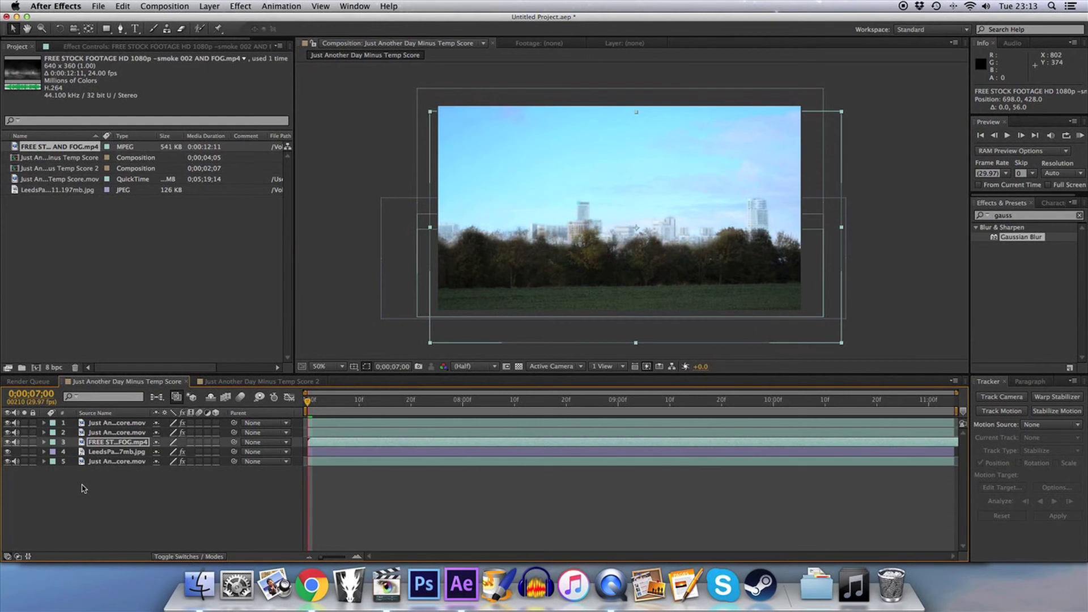
# Set the opacity of the fog footage layer to 50%
pyautogui.click(97, 503)
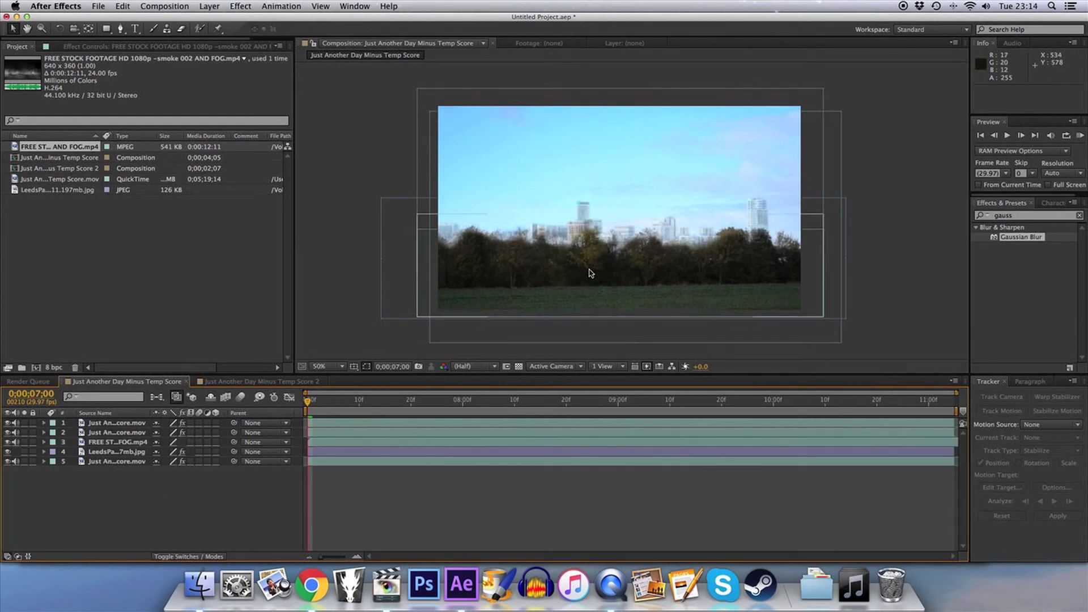
pyautogui.press('/')
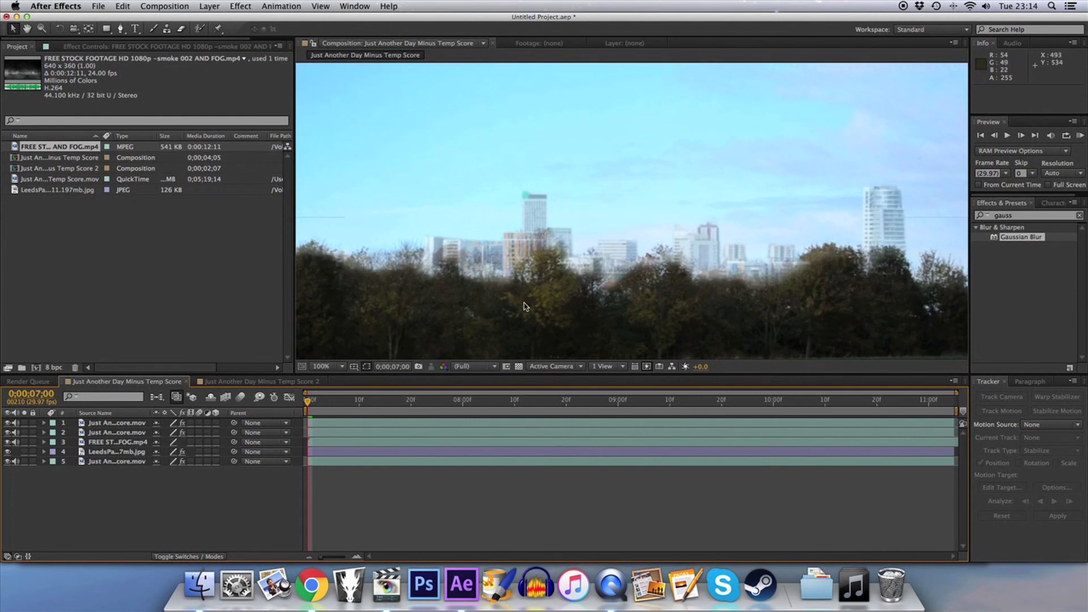
pyautogui.click(91, 443)
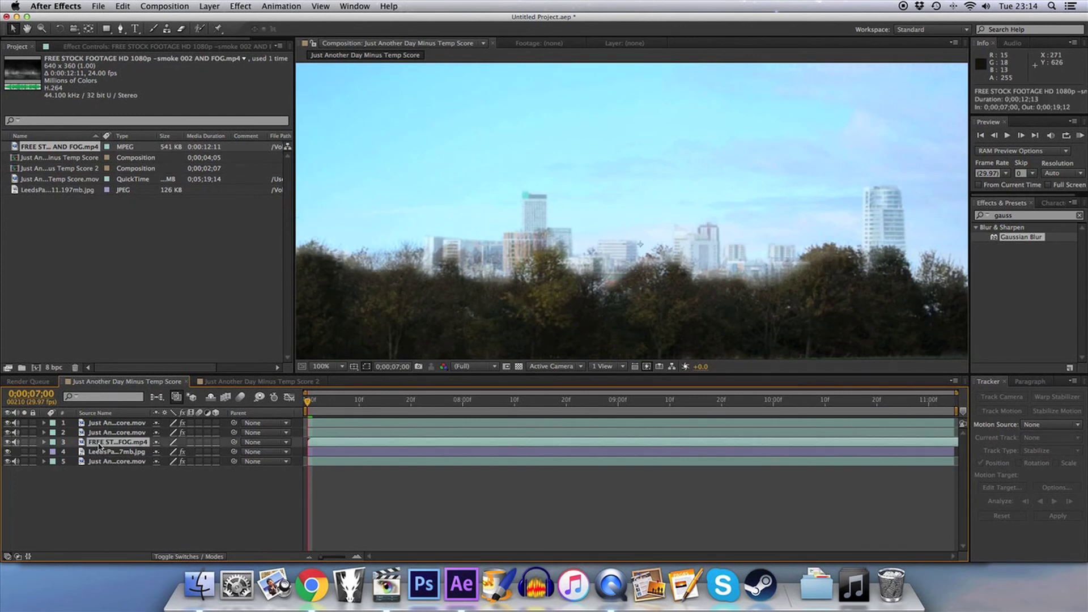
pyautogui.click(43, 442)
pyautogui.click(161, 500)
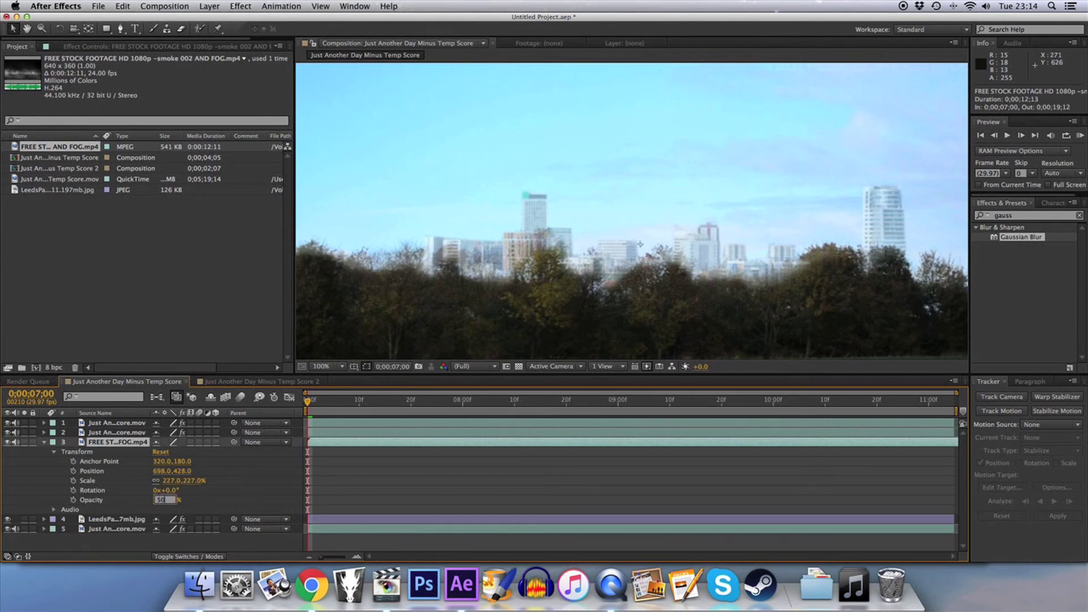
pyautogui.press('Return')
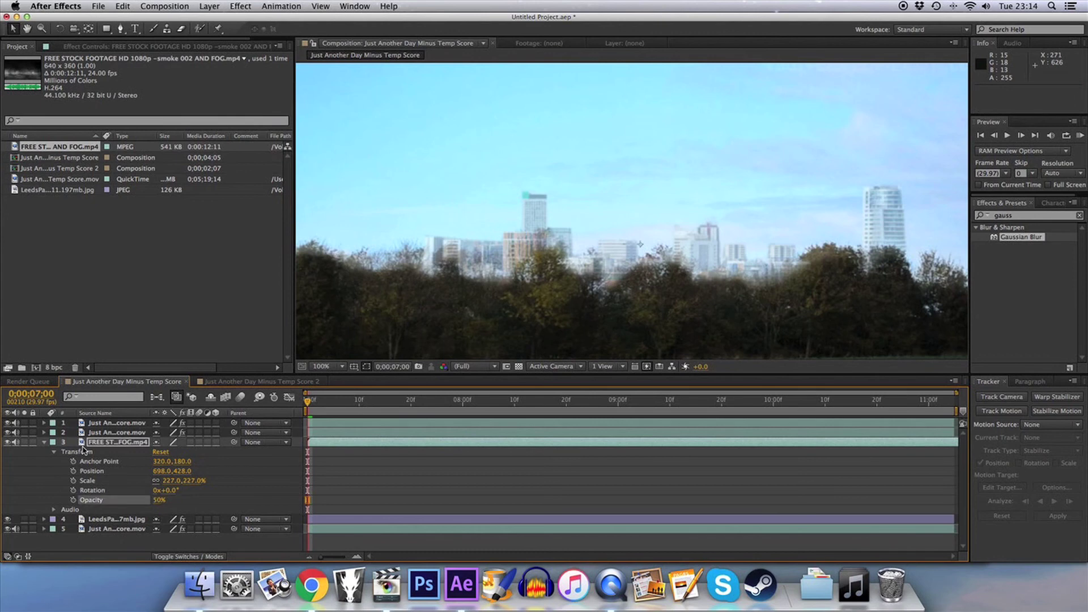
pyautogui.hotkey('ctrl', '`')
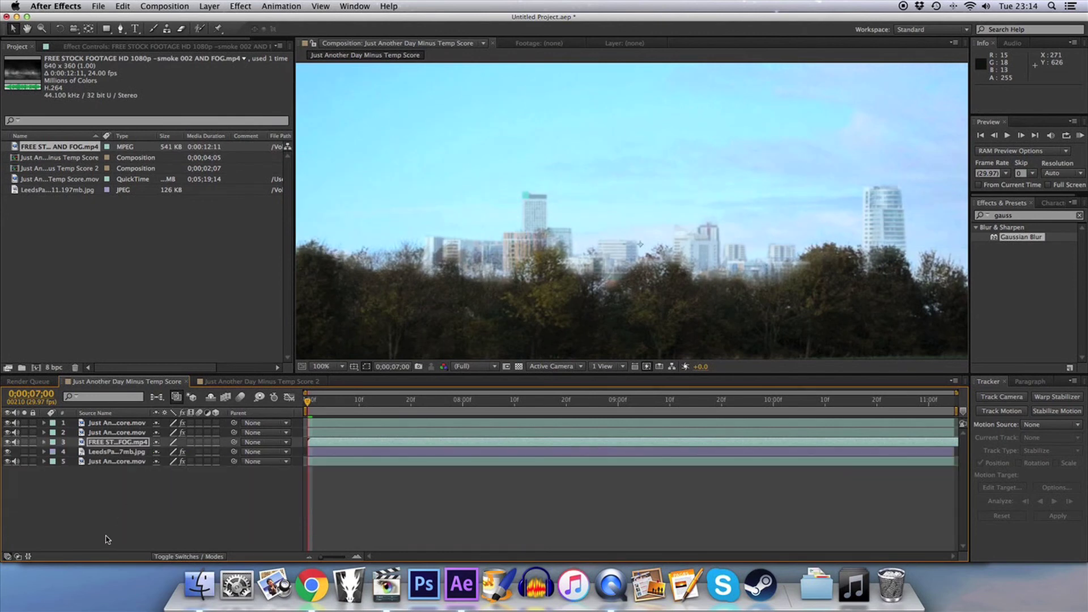
pyautogui.click(123, 514)
# Move the city panorama layer slightly down so the buildings sit lower behind the treetops
pyautogui.scroll(-2, 687, 239)
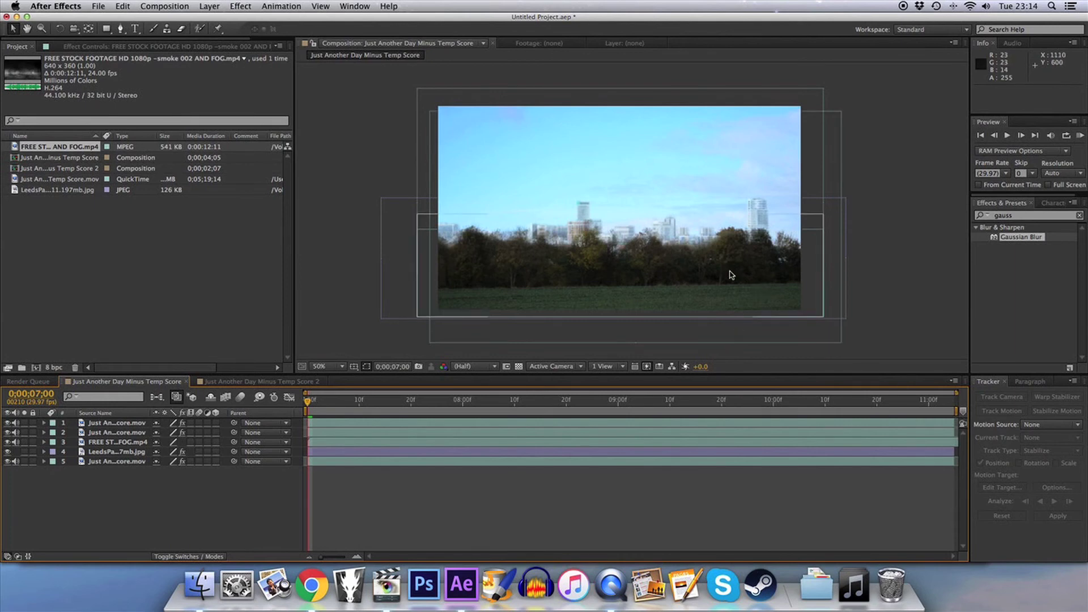
pyautogui.scroll(2, 670, 272)
pyautogui.scroll(-4, 671, 272)
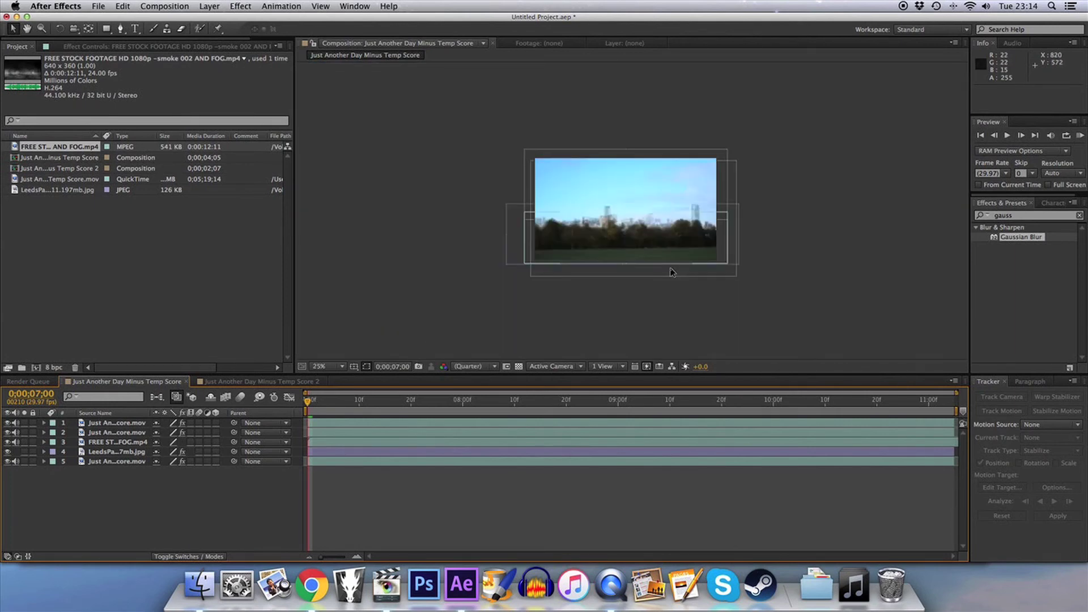
pyautogui.scroll(4, 671, 272)
pyautogui.scroll(-2, 670, 272)
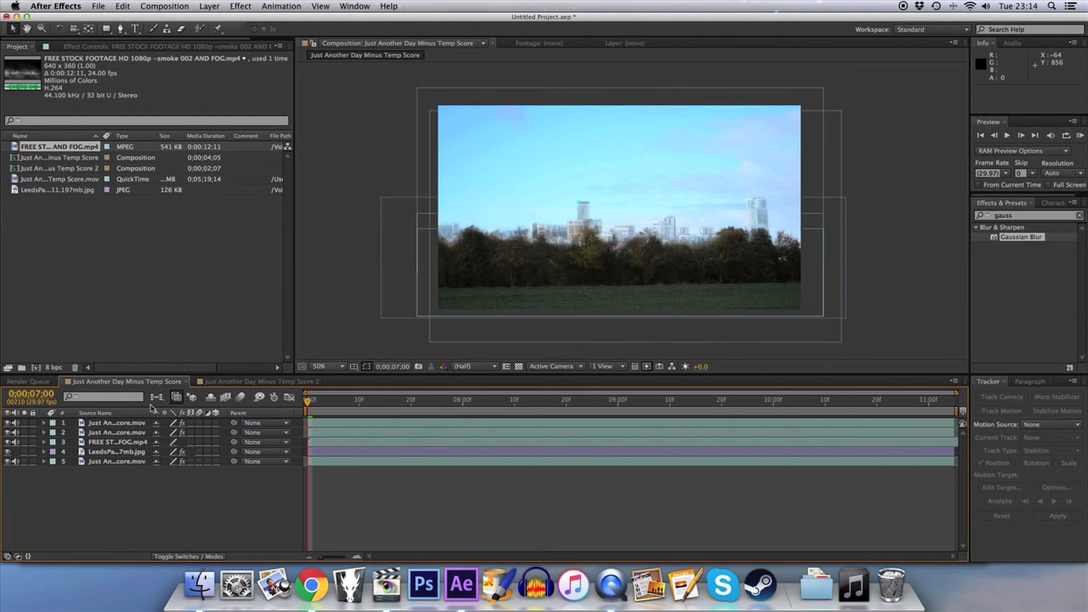
pyautogui.click(104, 452)
pyautogui.moveTo(666, 250); pyautogui.dragTo(662, 259)
pyautogui.click(119, 520)
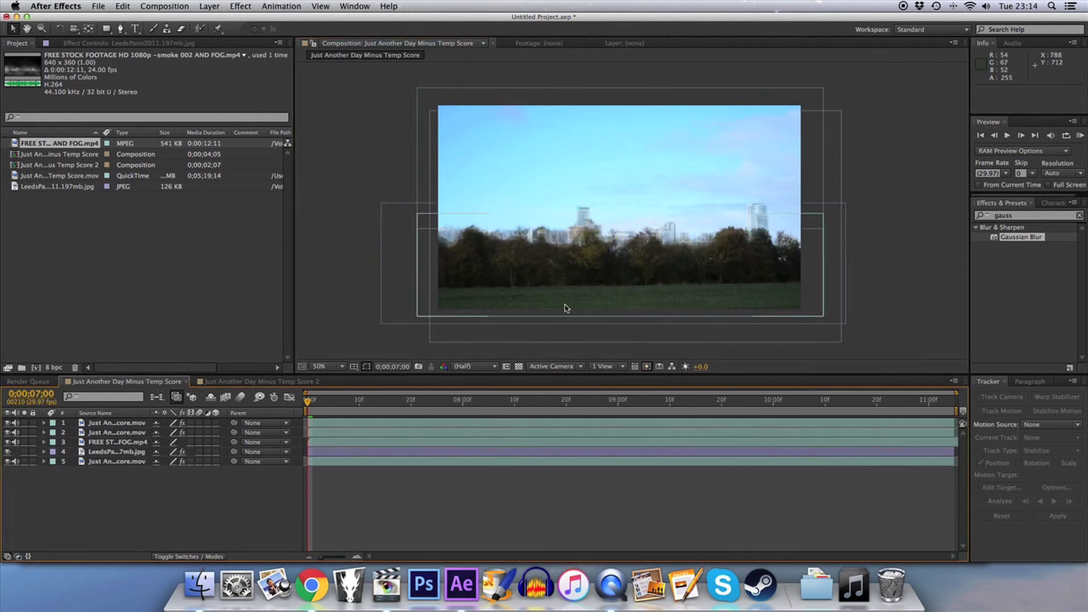
# Open the second composition and scrub forward from 0;01;20;23 to compare the soldier's head movement with the head mask
pyautogui.click(232, 383)
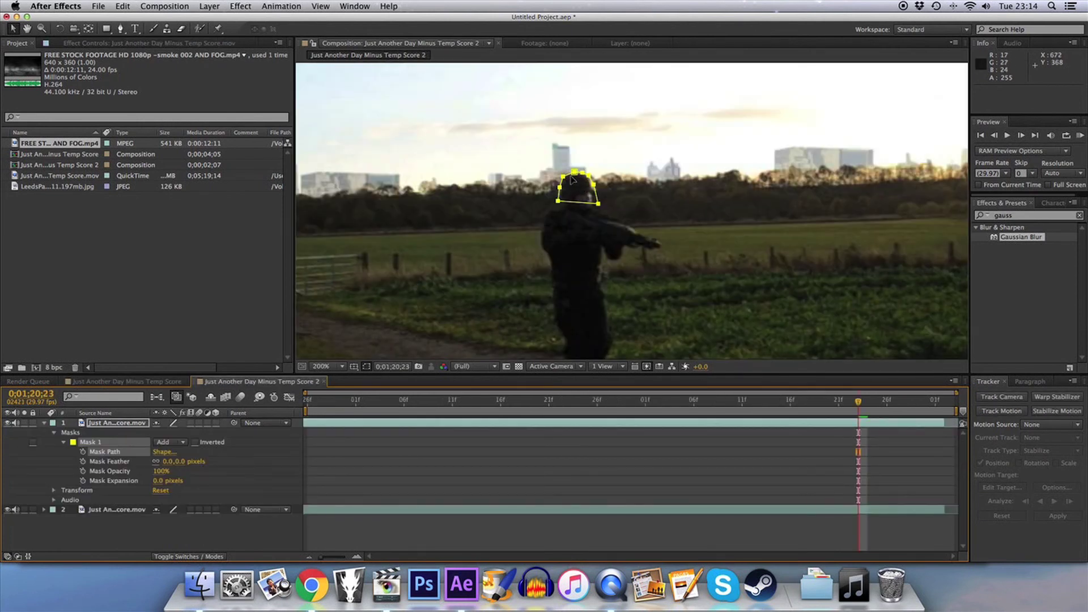
pyautogui.click(181, 535)
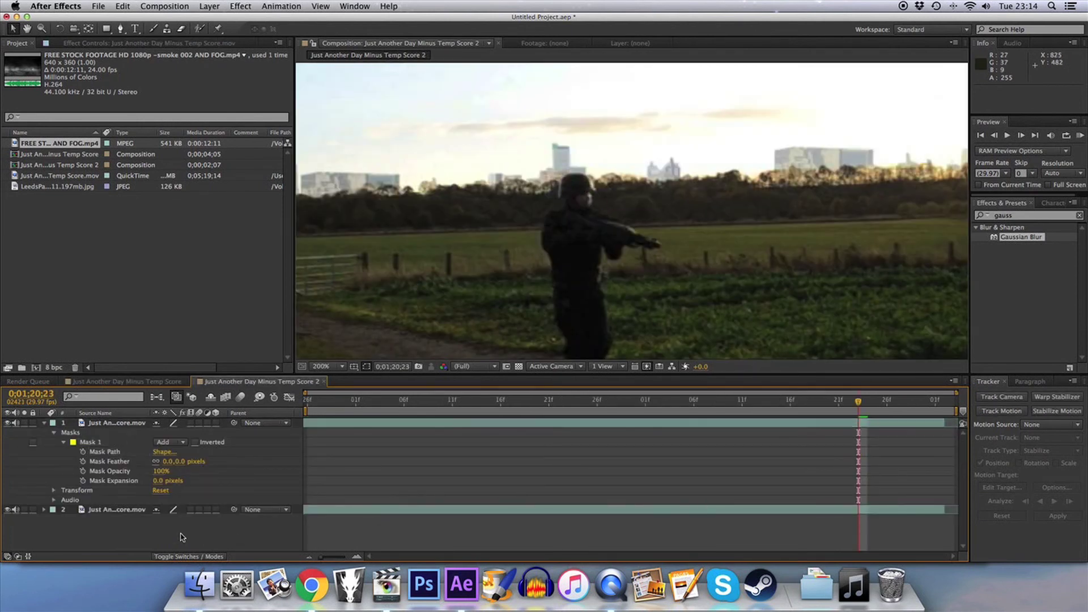
pyautogui.moveTo(864, 403); pyautogui.dragTo(896, 405)
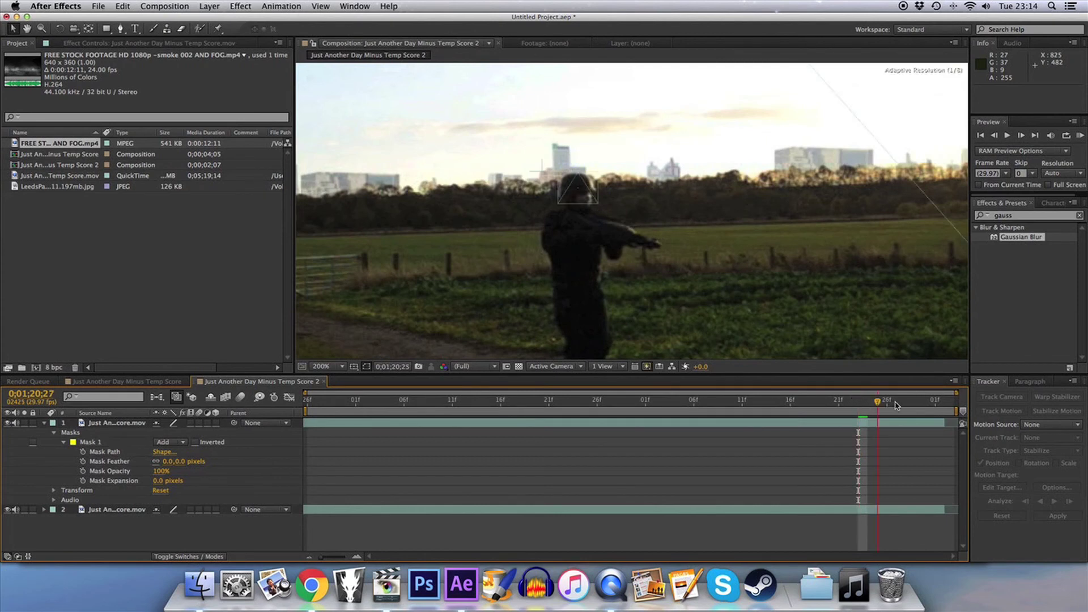
pyautogui.moveTo(896, 403); pyautogui.dragTo(887, 404)
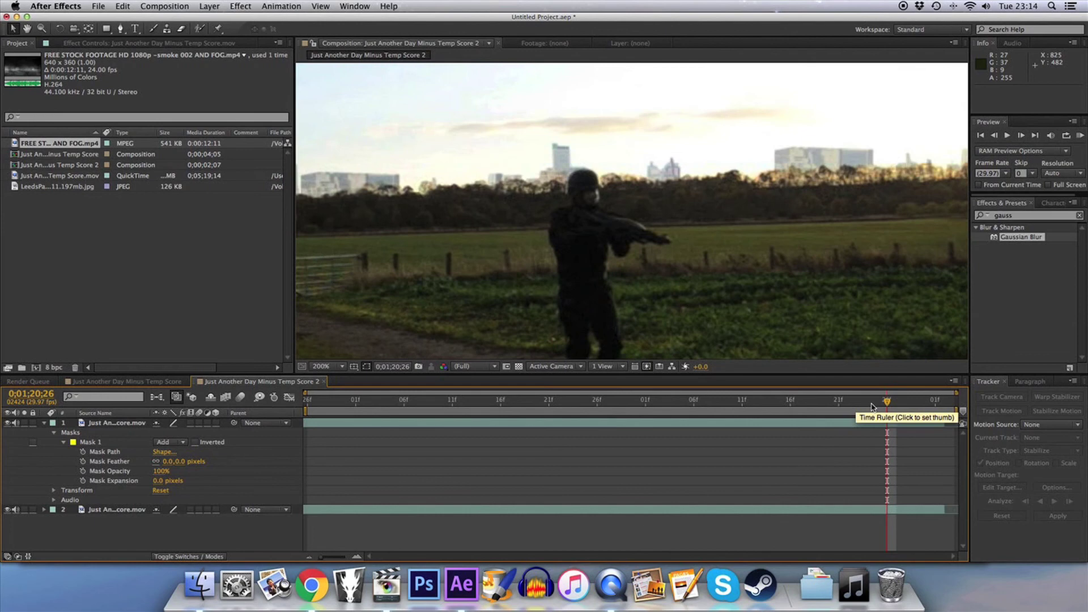
pyautogui.click(122, 424)
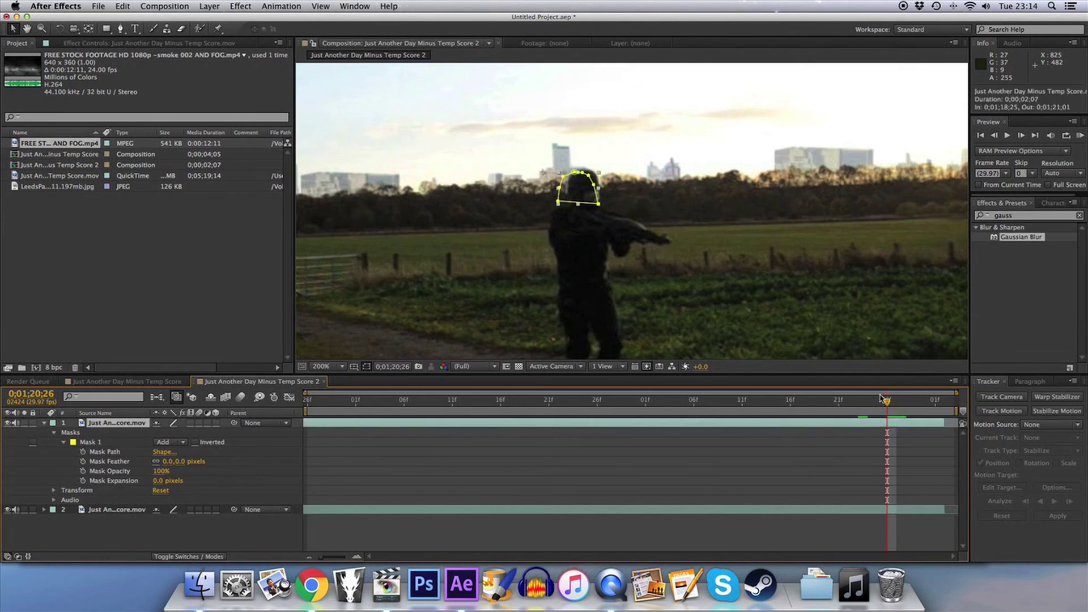
# Keyframe Mask 1's path at 0;01;20;23 and shift the mask at 0;01;20;24 to follow the soldier's head
pyautogui.moveTo(870, 413); pyautogui.dragTo(859, 403)
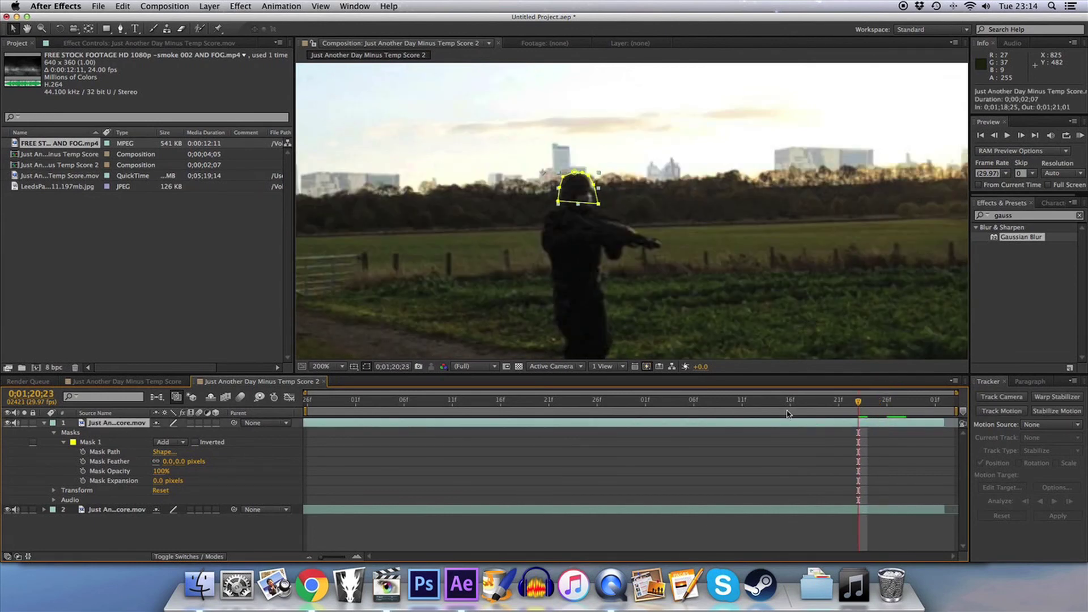
pyautogui.click(83, 451)
pyautogui.moveTo(860, 404); pyautogui.dragTo(868, 403)
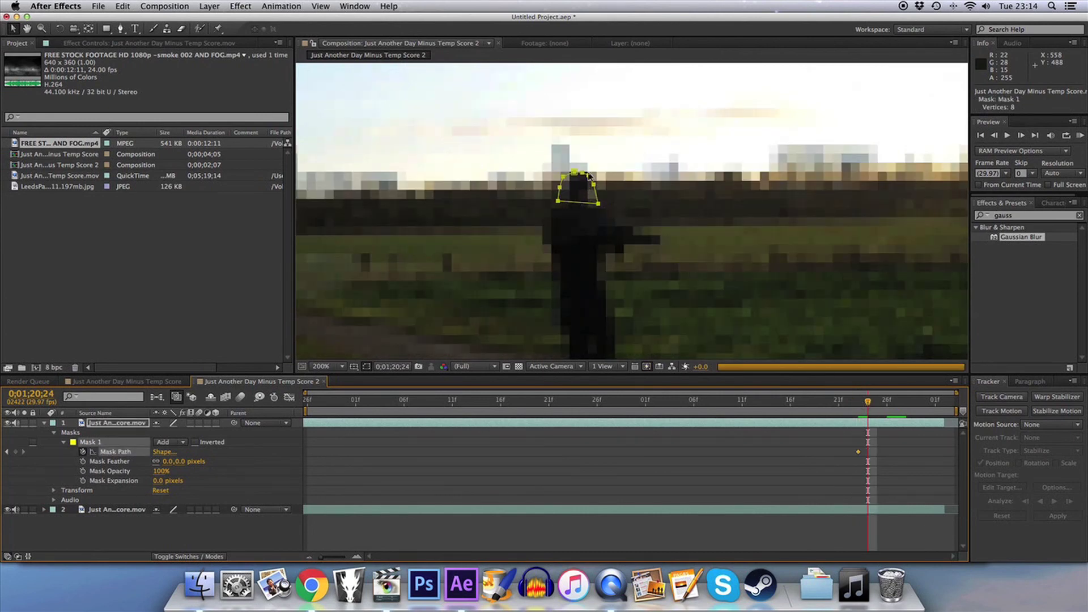
pyautogui.moveTo(578, 175); pyautogui.dragTo(581, 174)
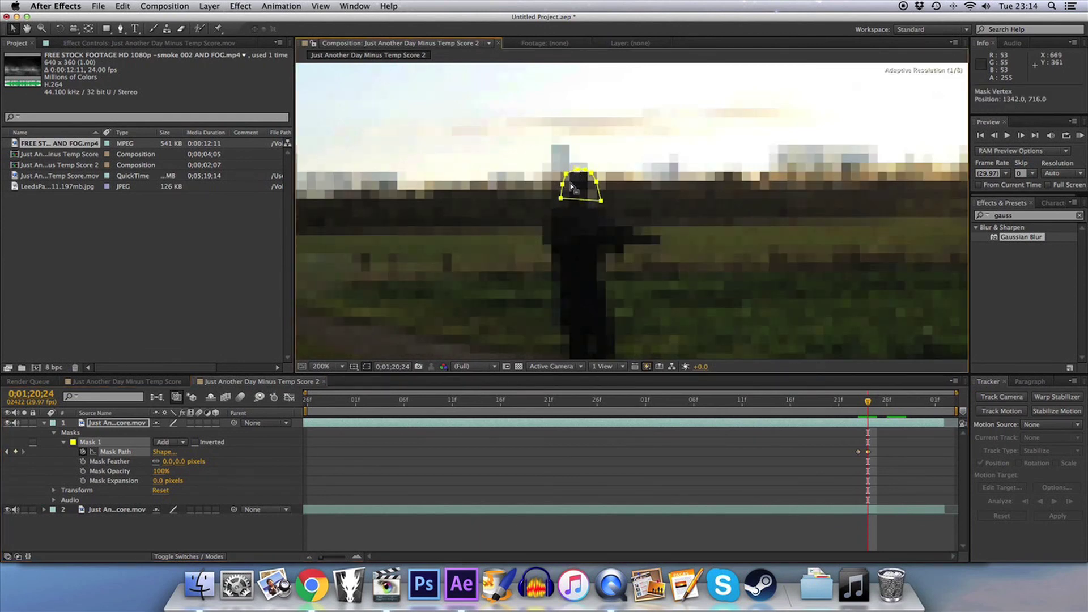
pyautogui.click(195, 525)
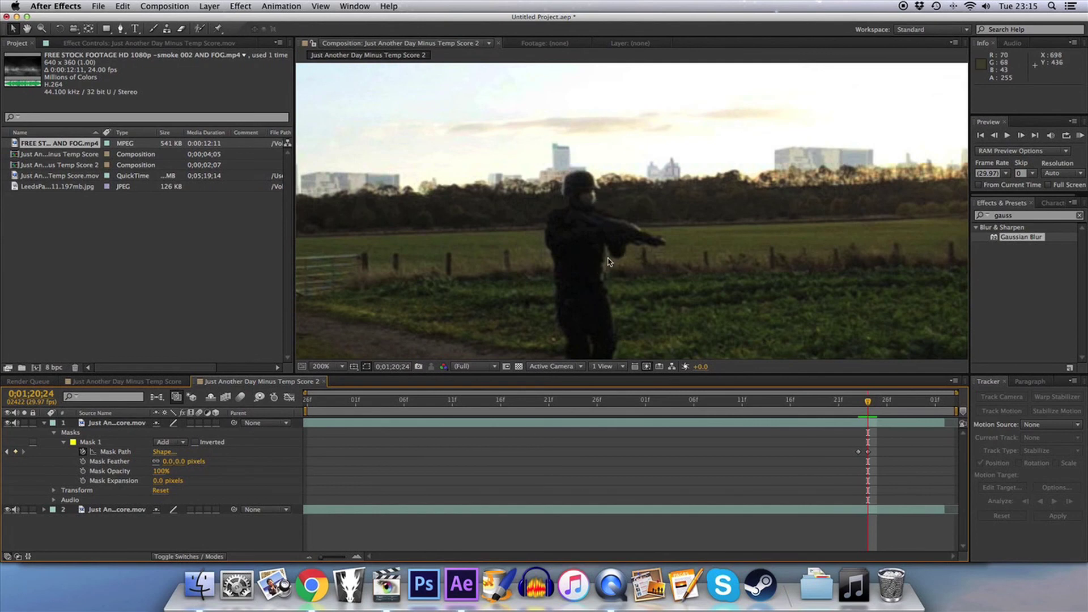
# Examine the whole soldier shot, return to the first composition and check how the skyline blends behind the trees
pyautogui.scroll(-1, 607, 261)
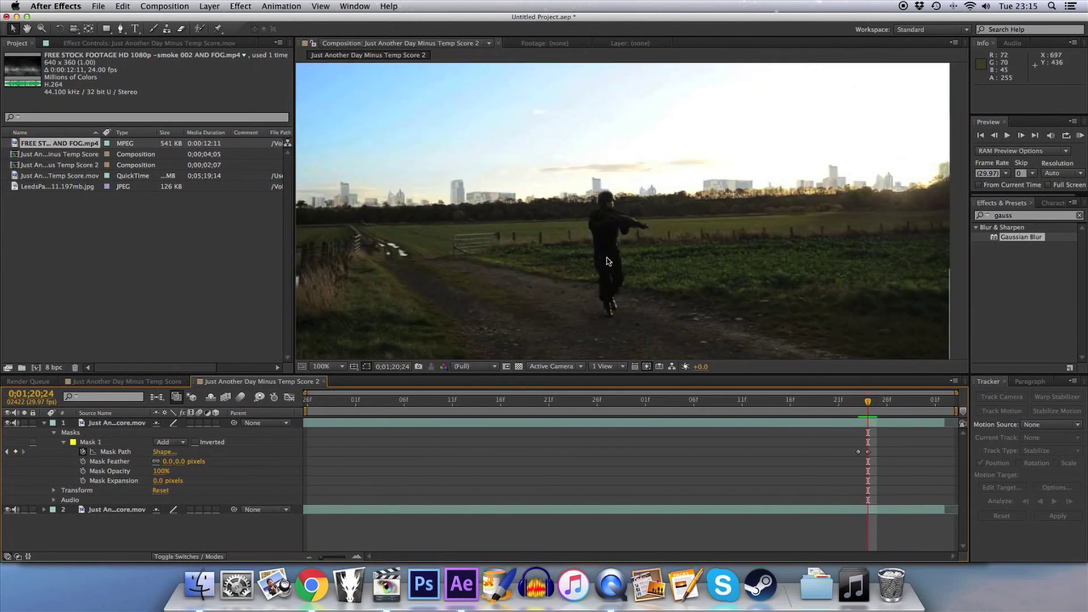
pyautogui.scroll(-1, 607, 261)
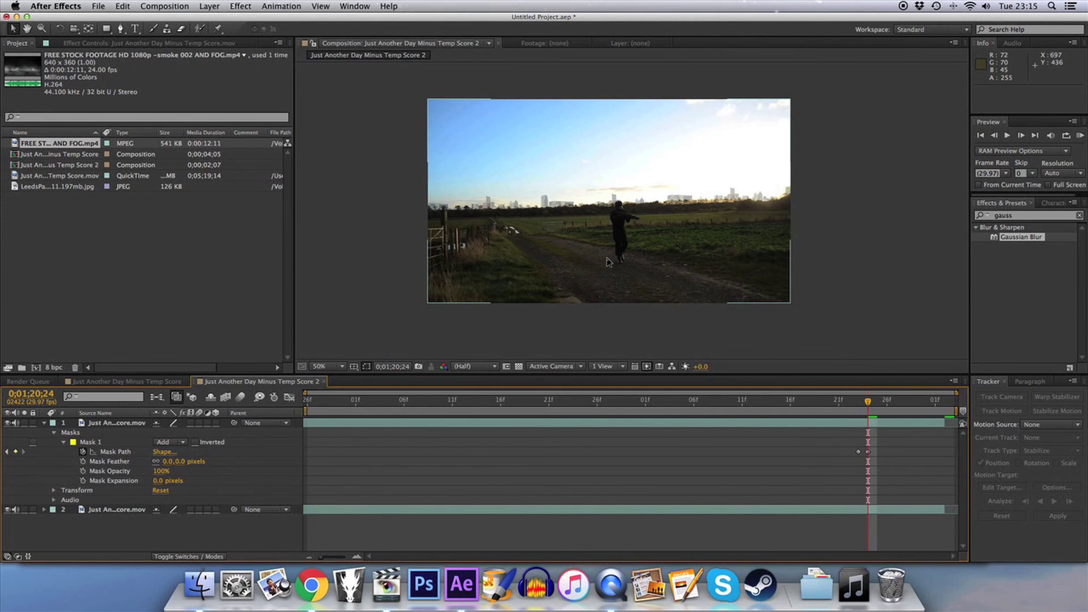
pyautogui.scroll(1, 608, 262)
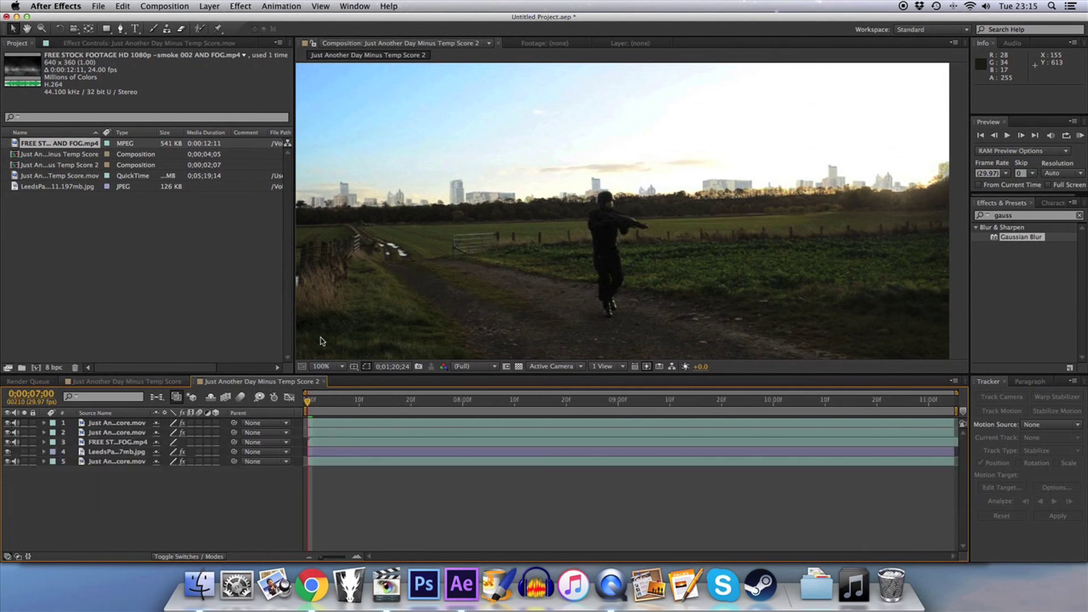
pyautogui.click(127, 381)
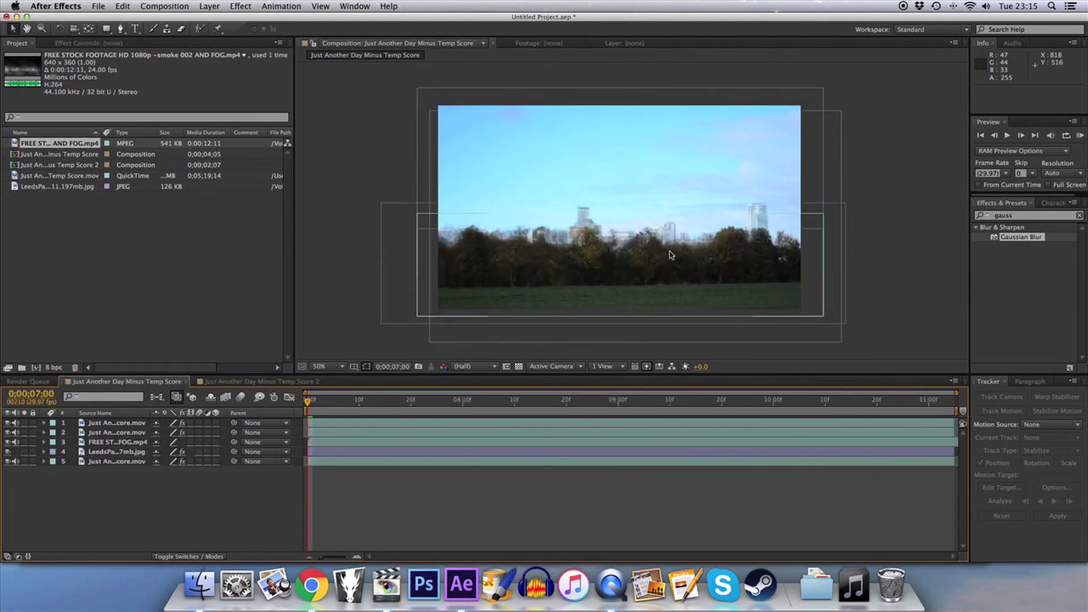
pyautogui.scroll(2, 670, 256)
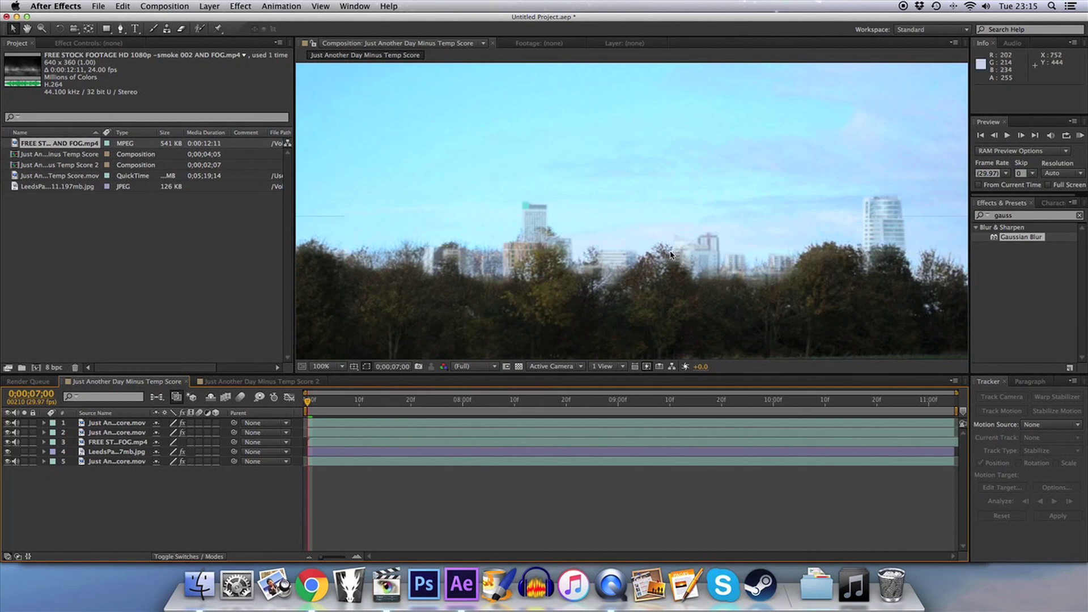
pyautogui.scroll(-2, 674, 253)
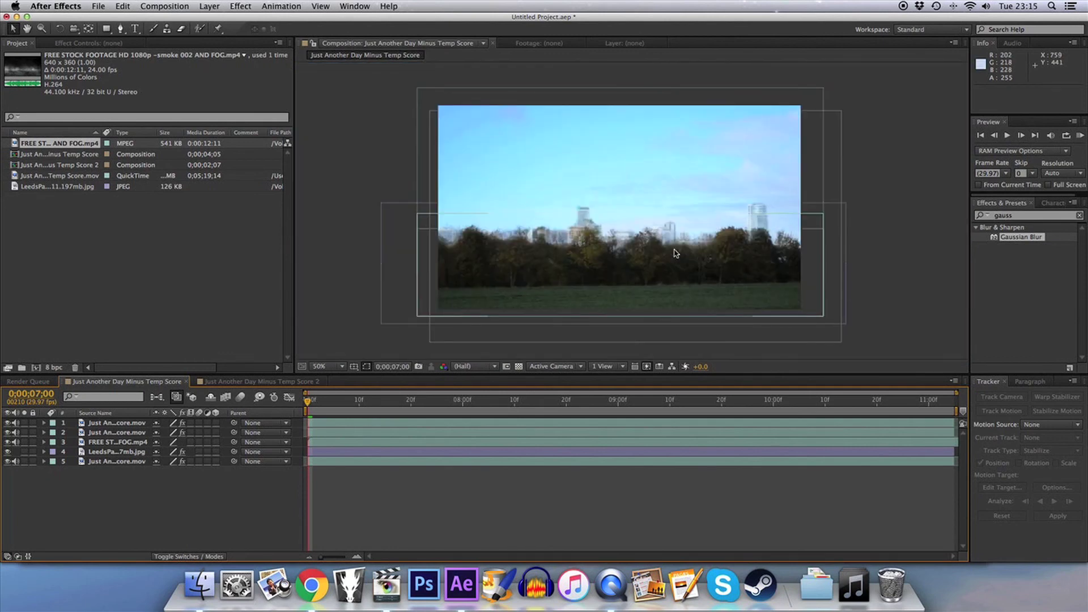